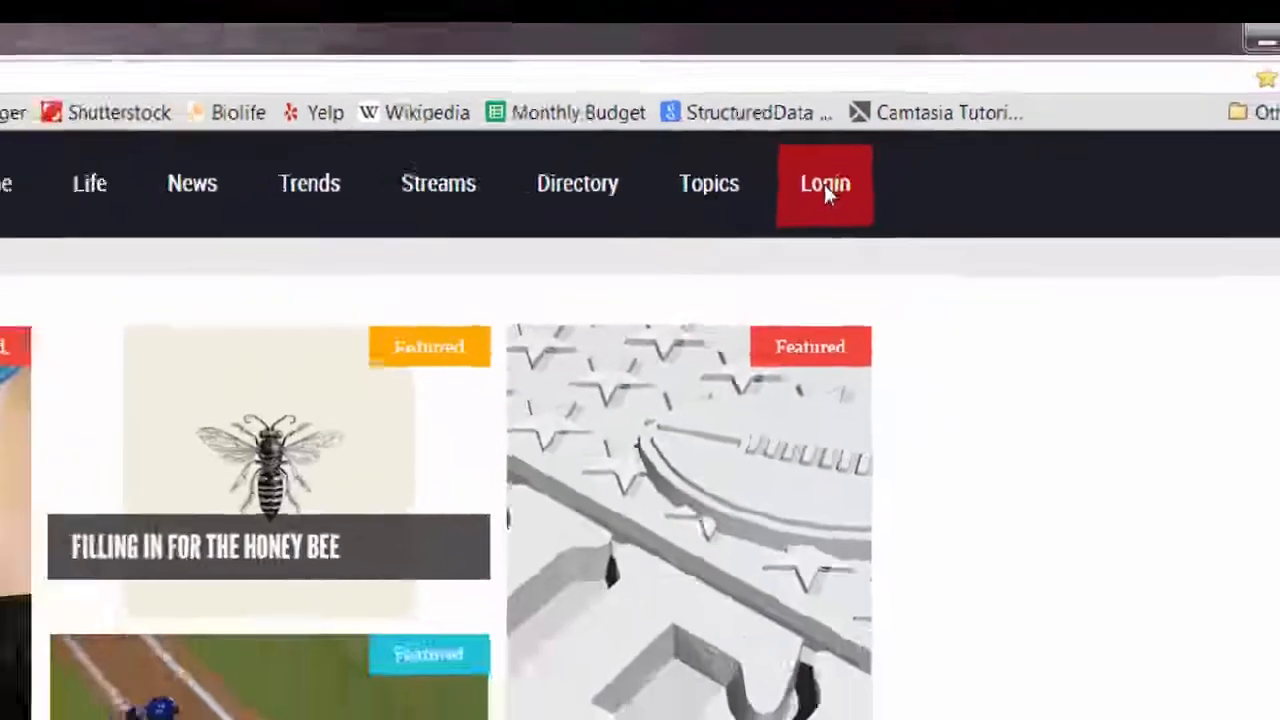
Log in to the site with the account e-mail address and password
click(824, 188)
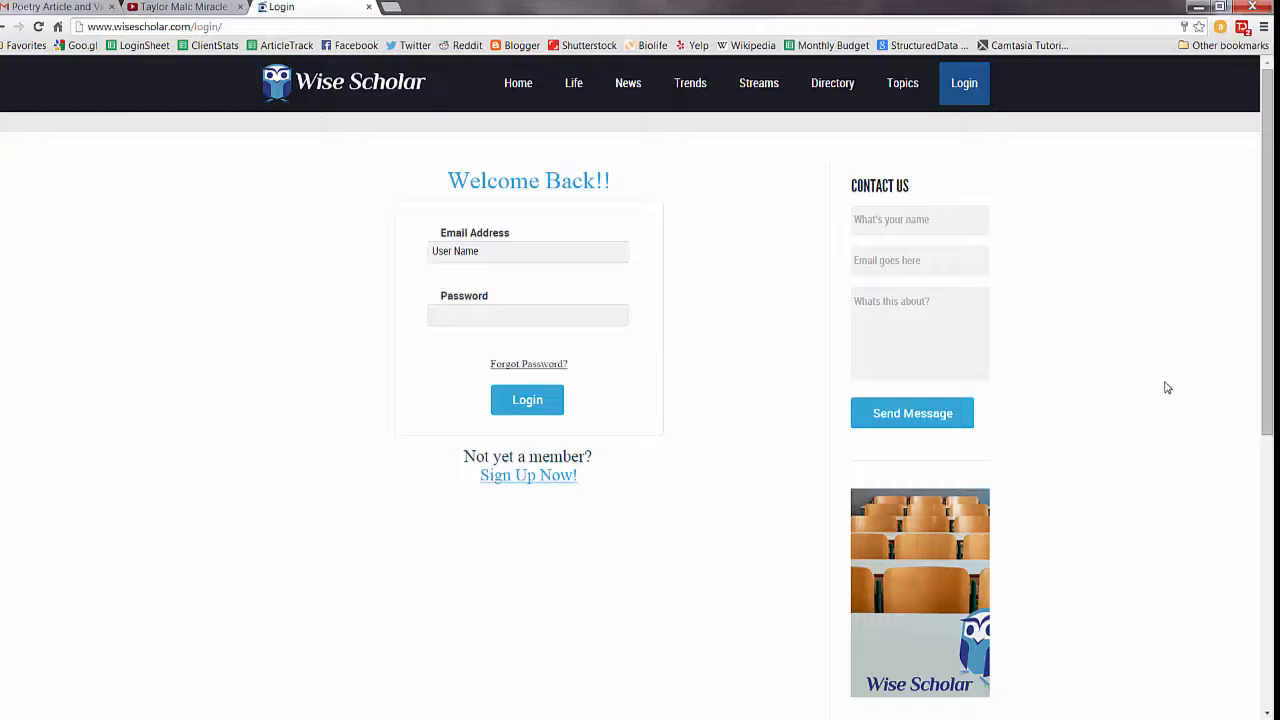
click(513, 253)
click(513, 252)
click(510, 275)
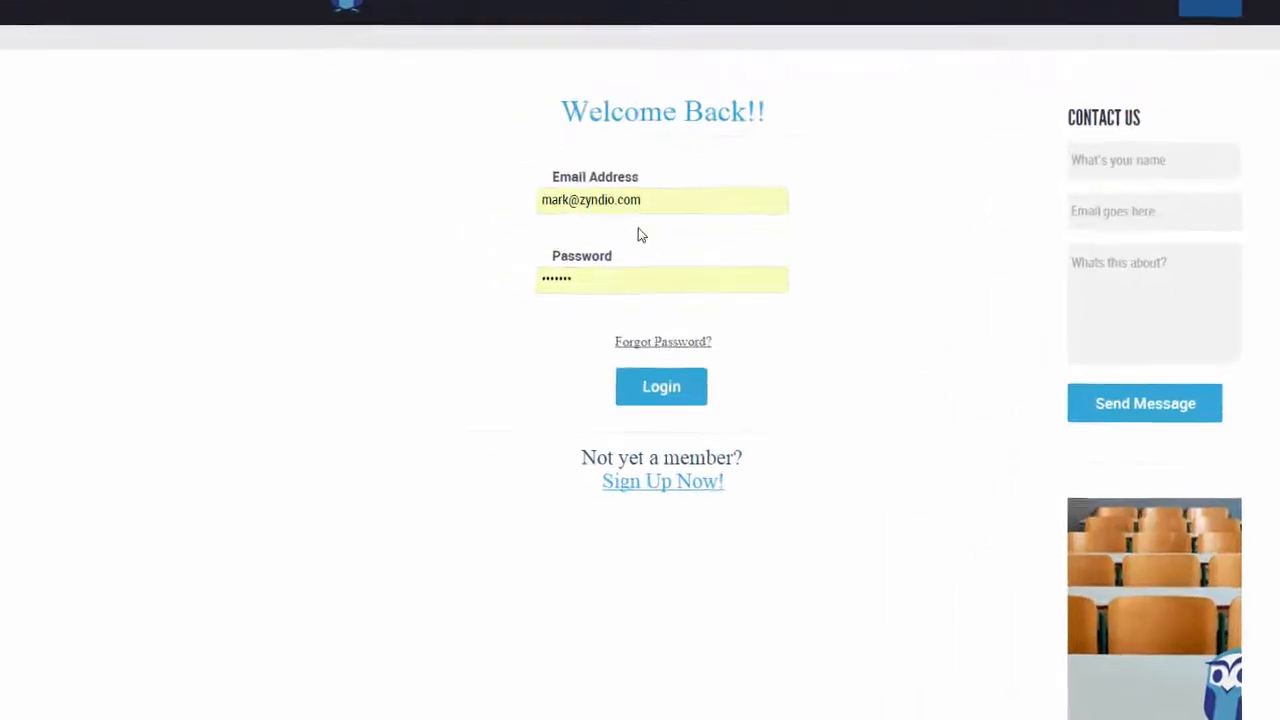
click(736, 380)
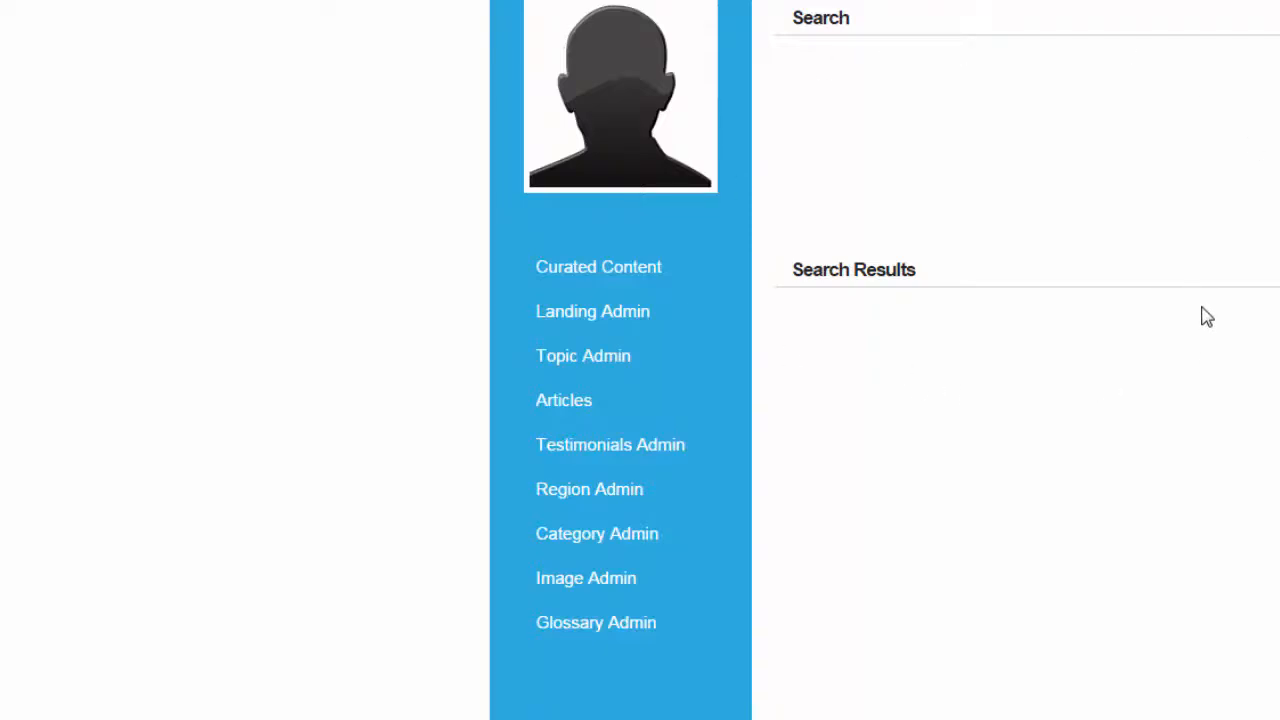
Open the Articles admin section and start a new article
click(563, 405)
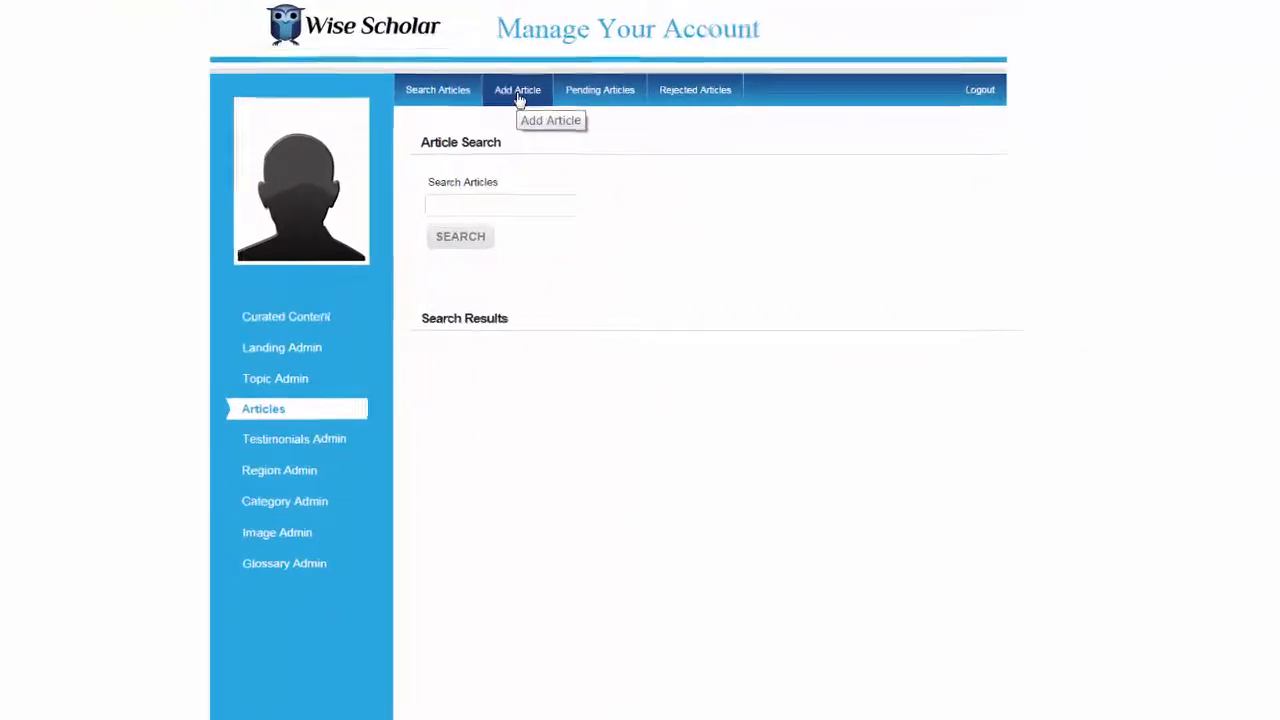
click(530, 122)
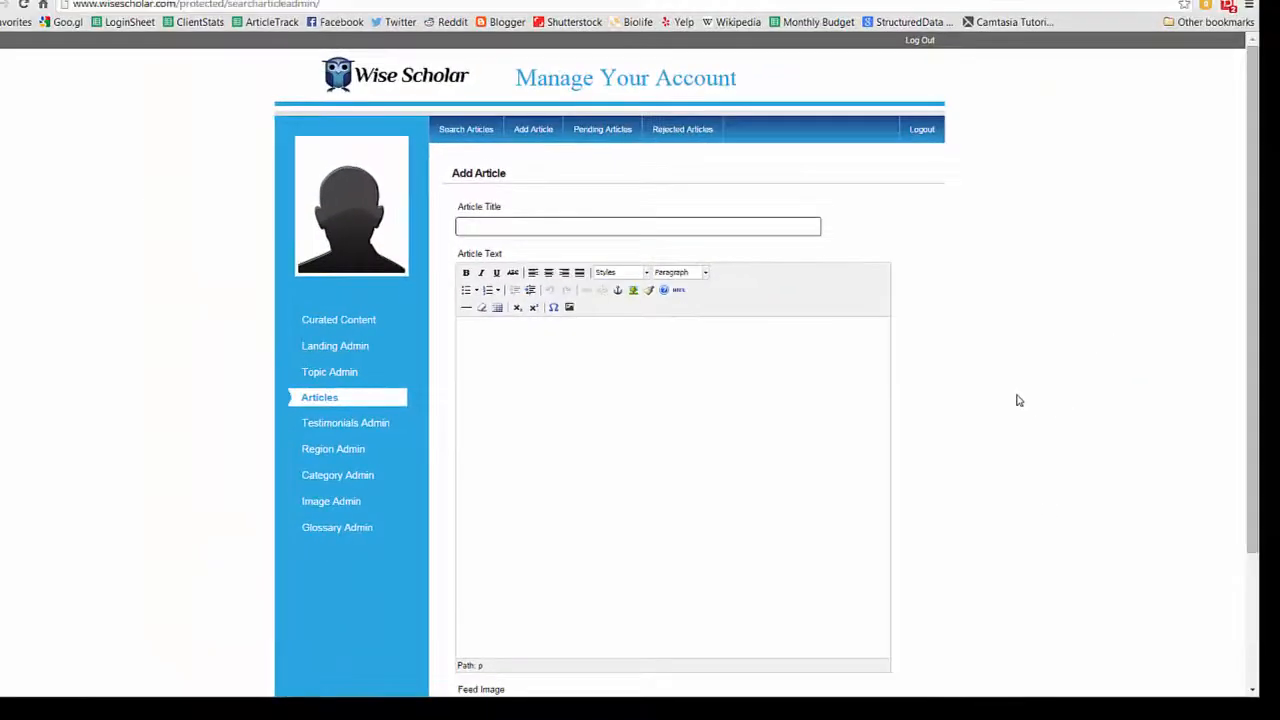
scroll(1018, 400, down, 1)
scroll(1018, 400, up, 1)
scroll(981, 503, down, 2)
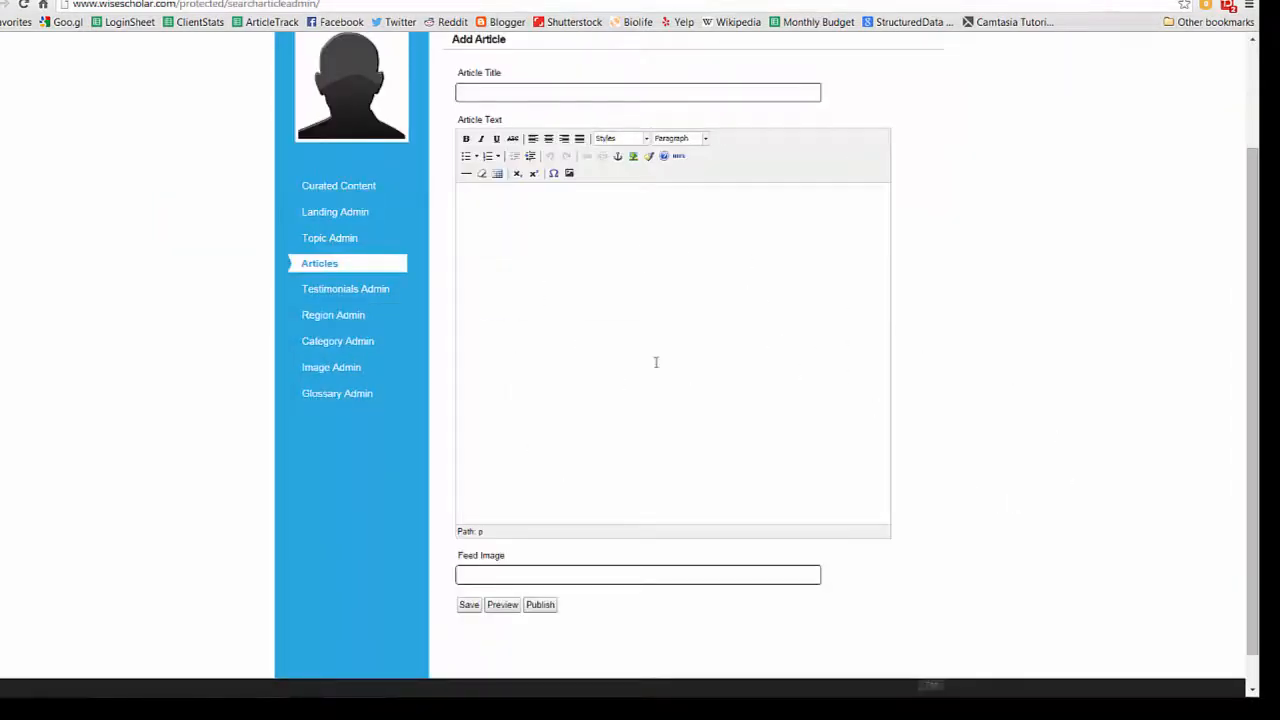
scroll(1012, 520, down, 1)
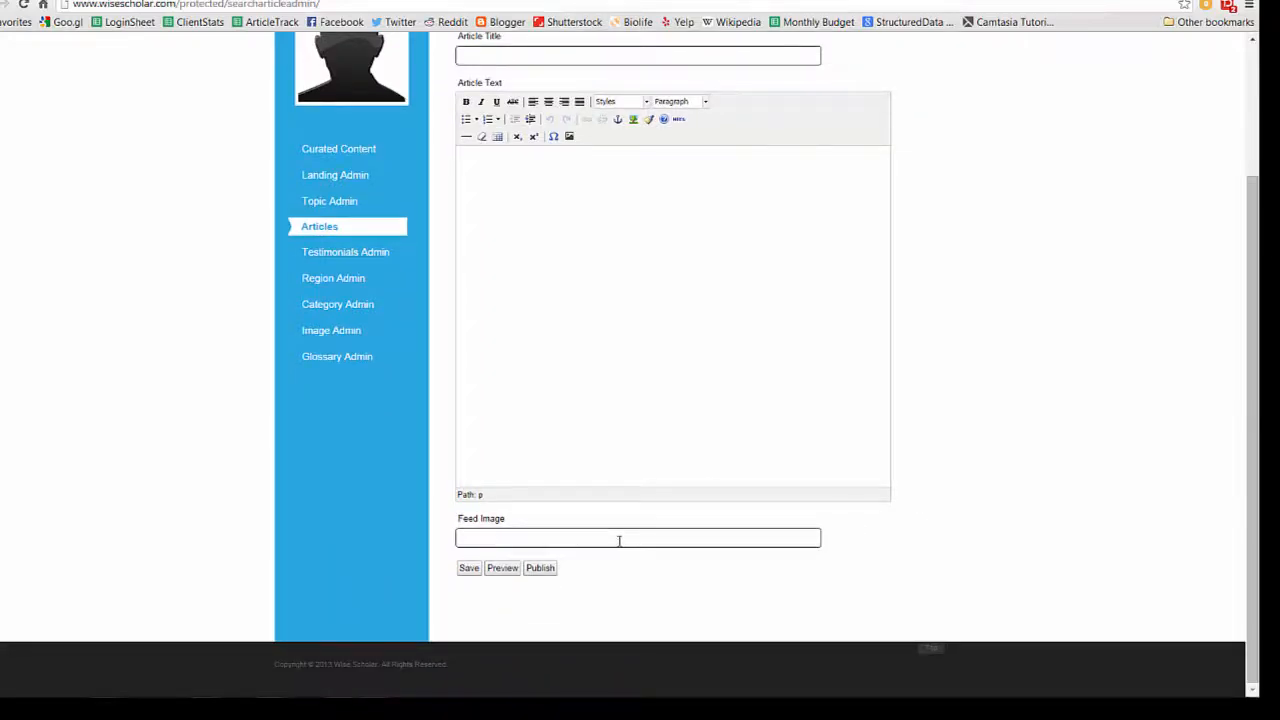
scroll(931, 449, up, 2)
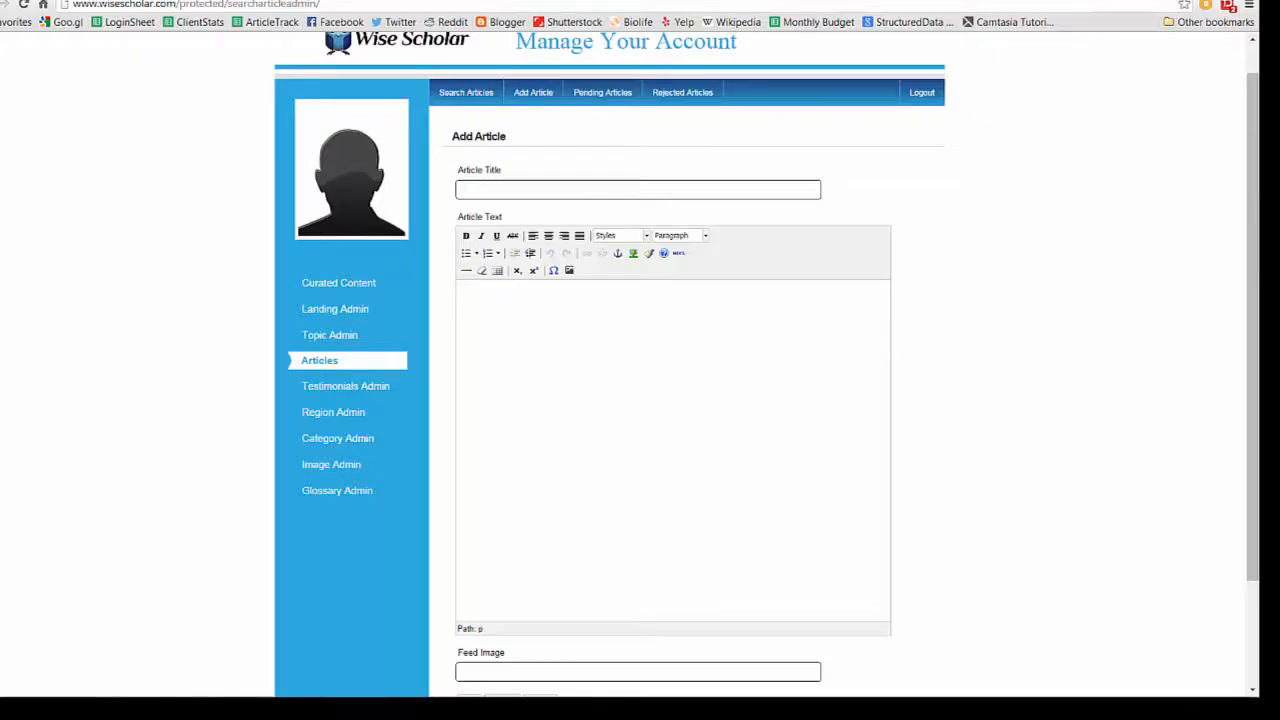
Open the Poetry Slams text document on the desktop and copy its title line
click(1190, 1)
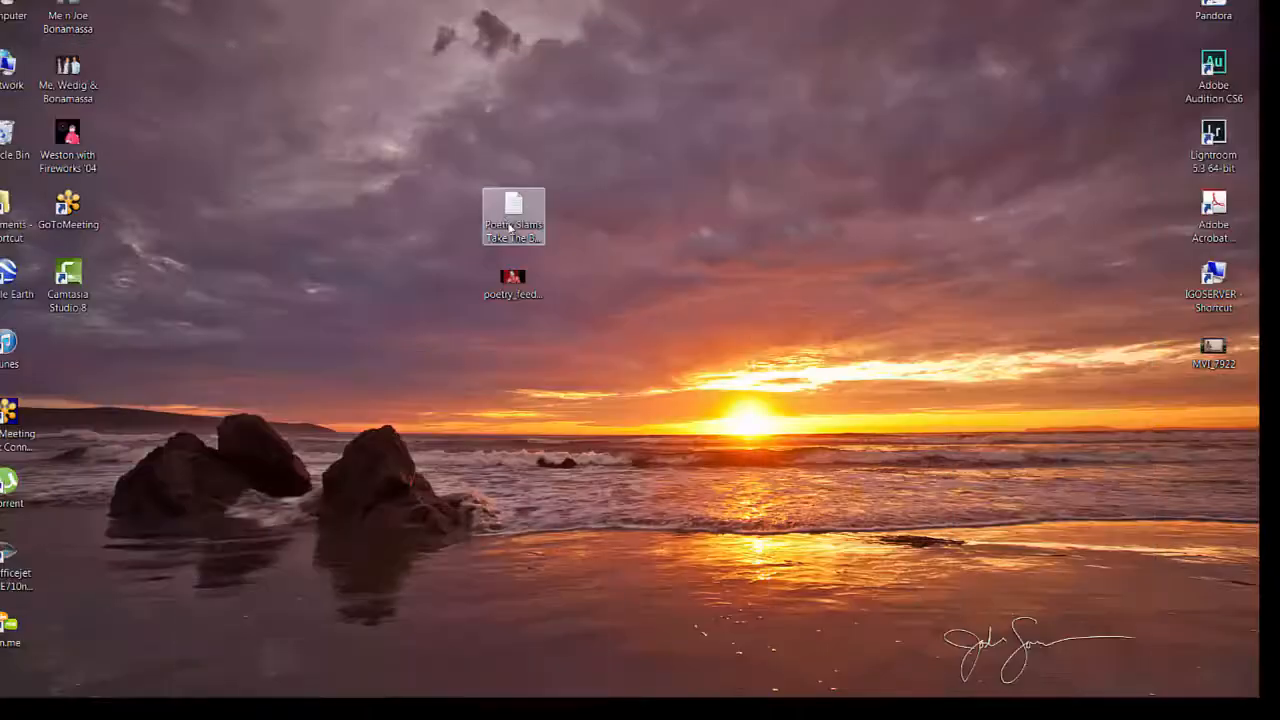
click(515, 210)
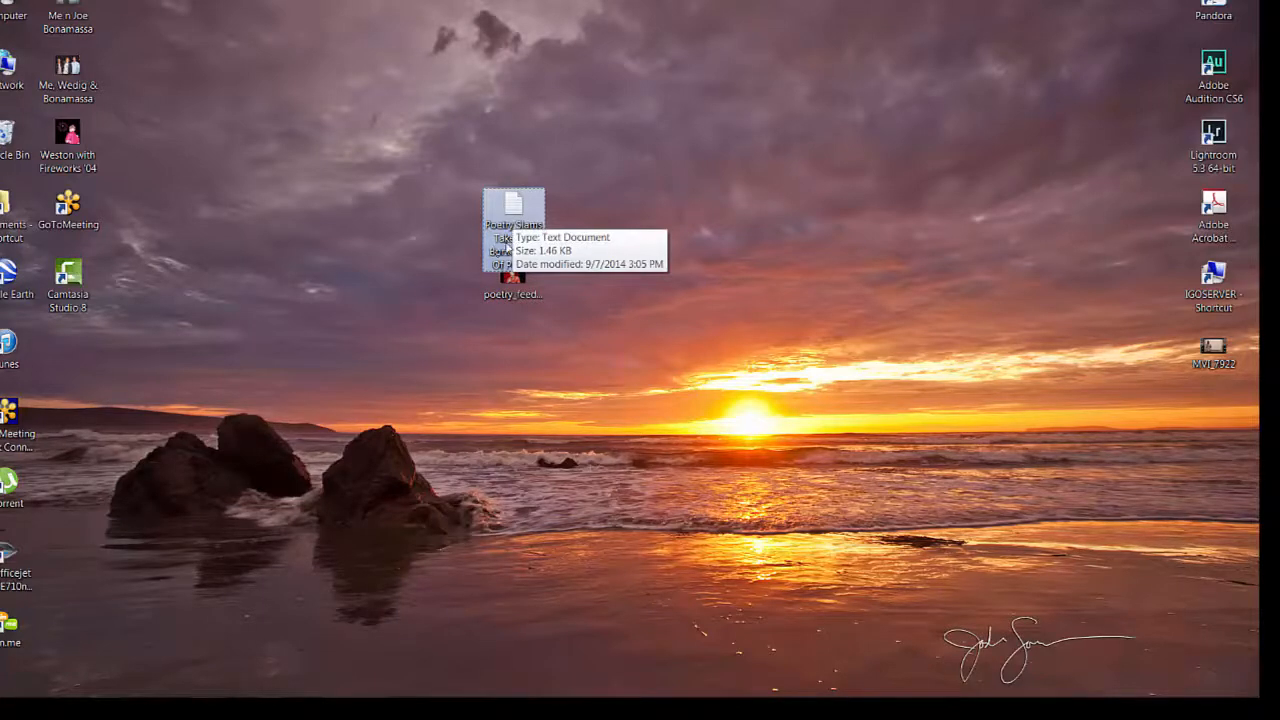
double_click(514, 213)
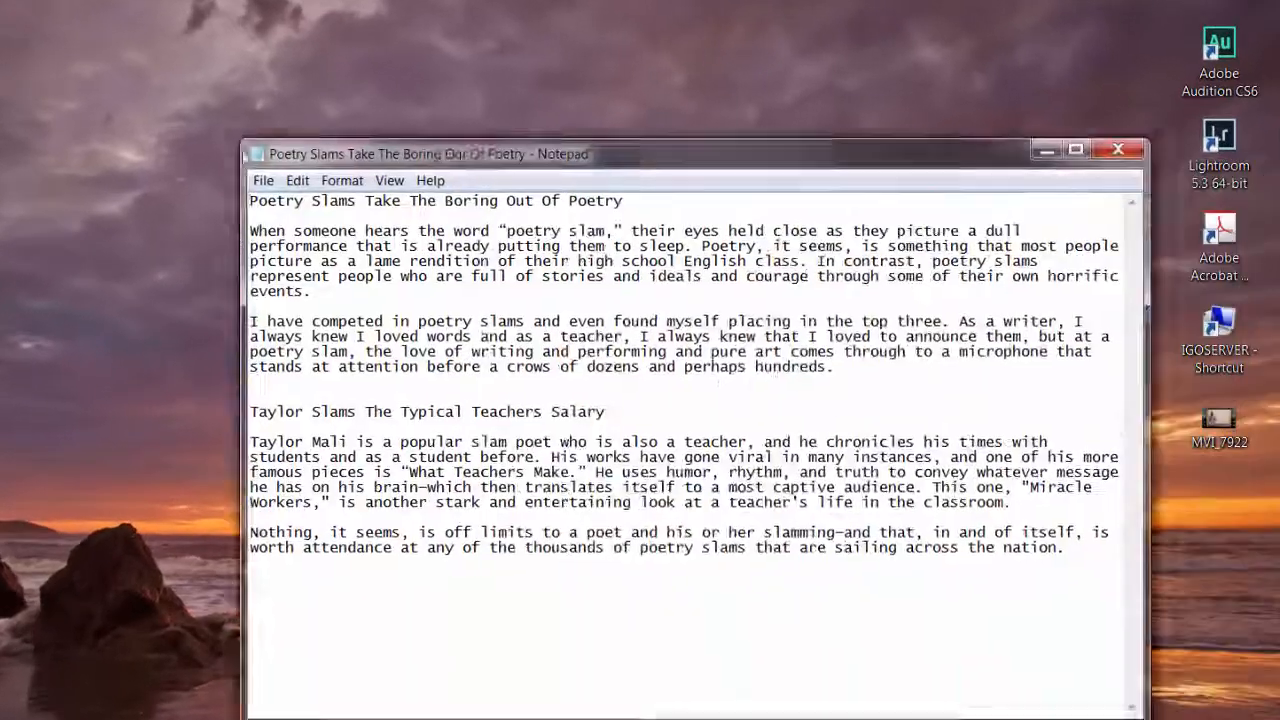
drag(322, 163, 82, 111)
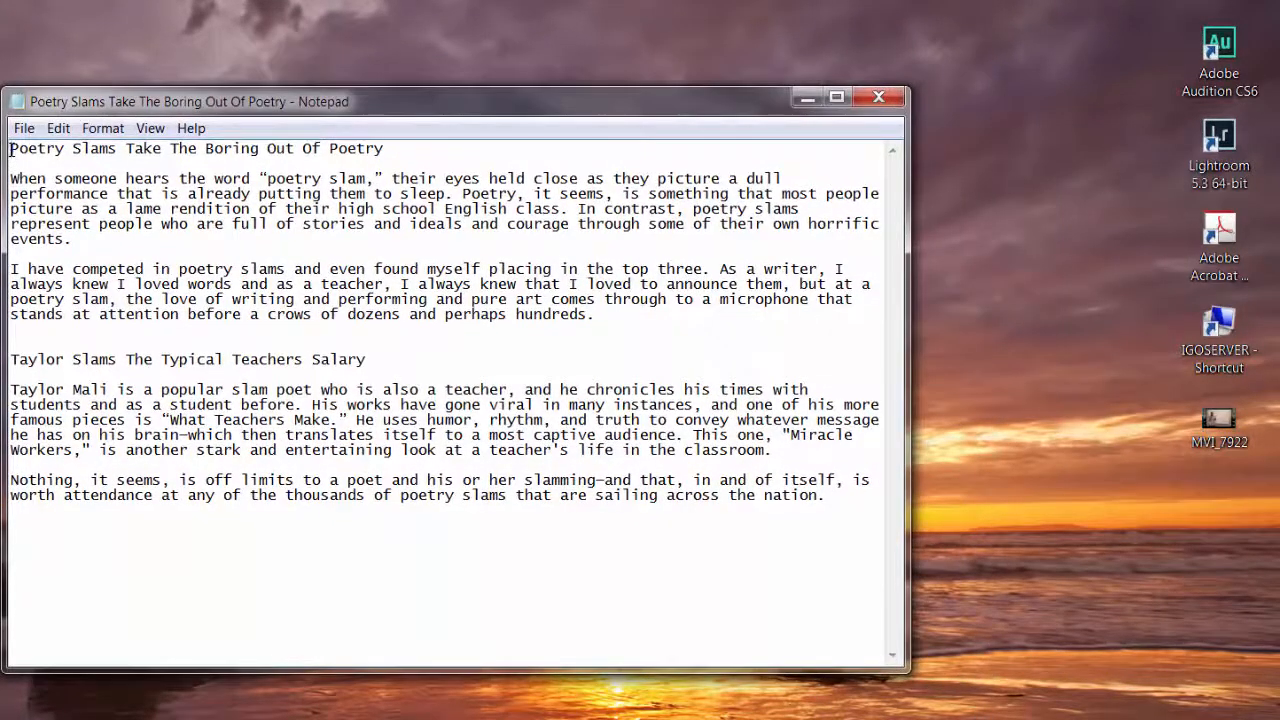
drag(12, 148, 386, 142)
key(ctrl+c)
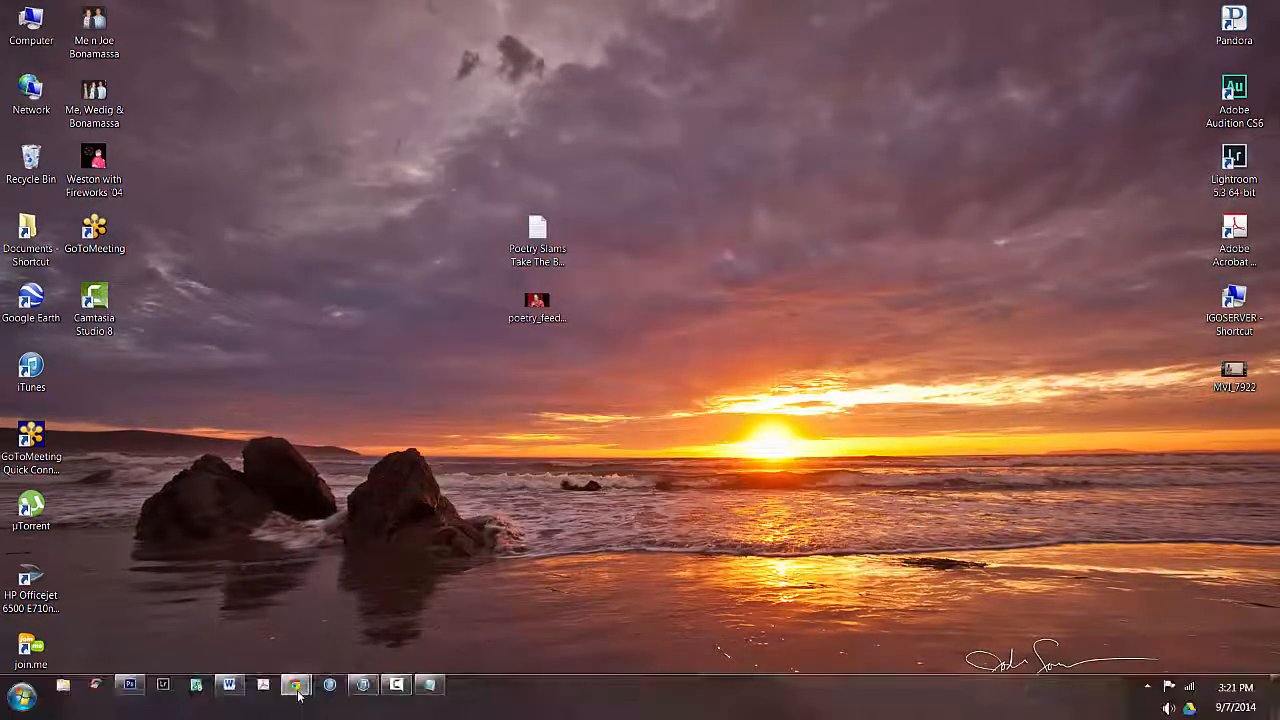
Paste "Poetry Slams Take The Boring Out Of Poetry" into the Article Title field
mouse_move(315, 683)
click(391, 620)
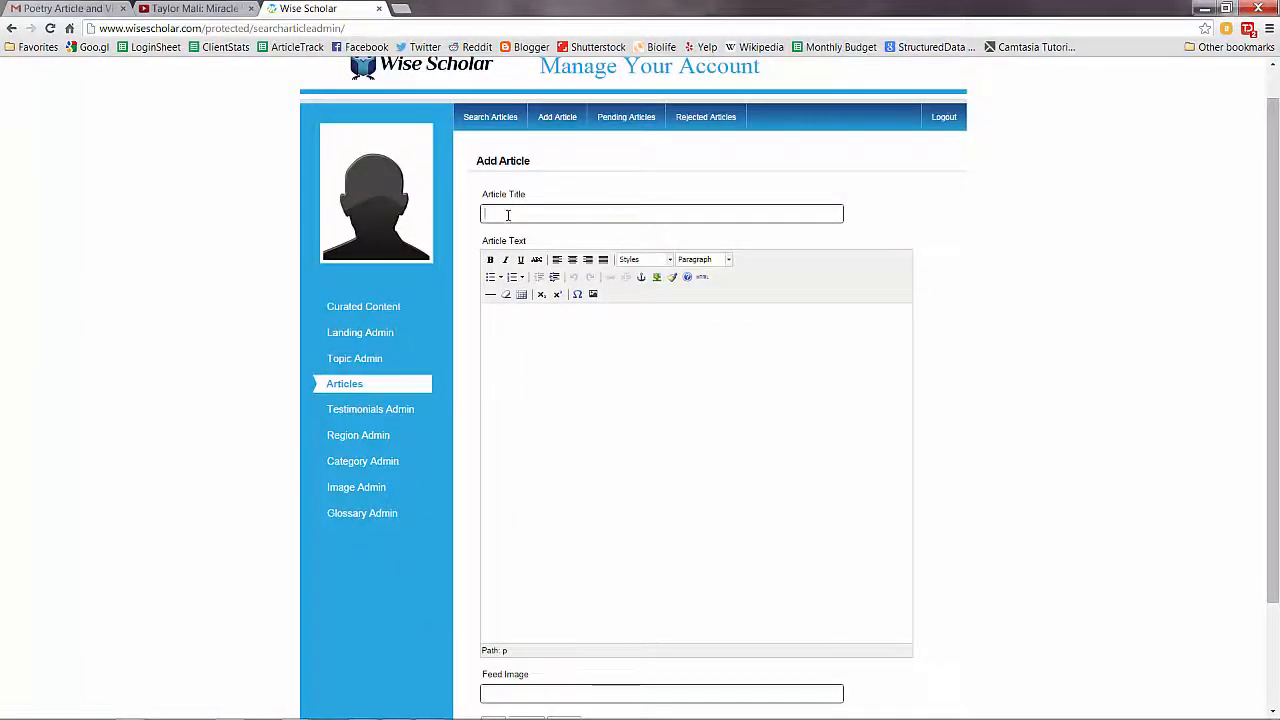
key(ctrl+v)
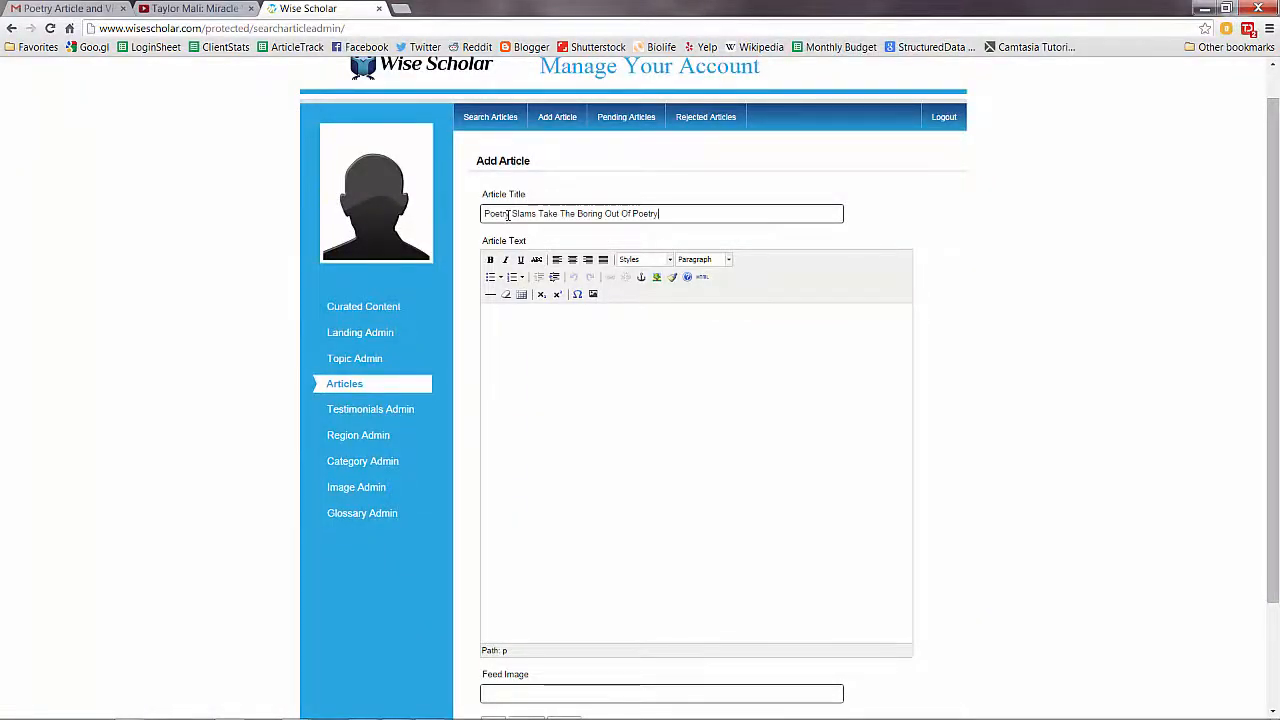
Copy the article body from the text document and paste it into the Article Text editor
mouse_move(401, 714)
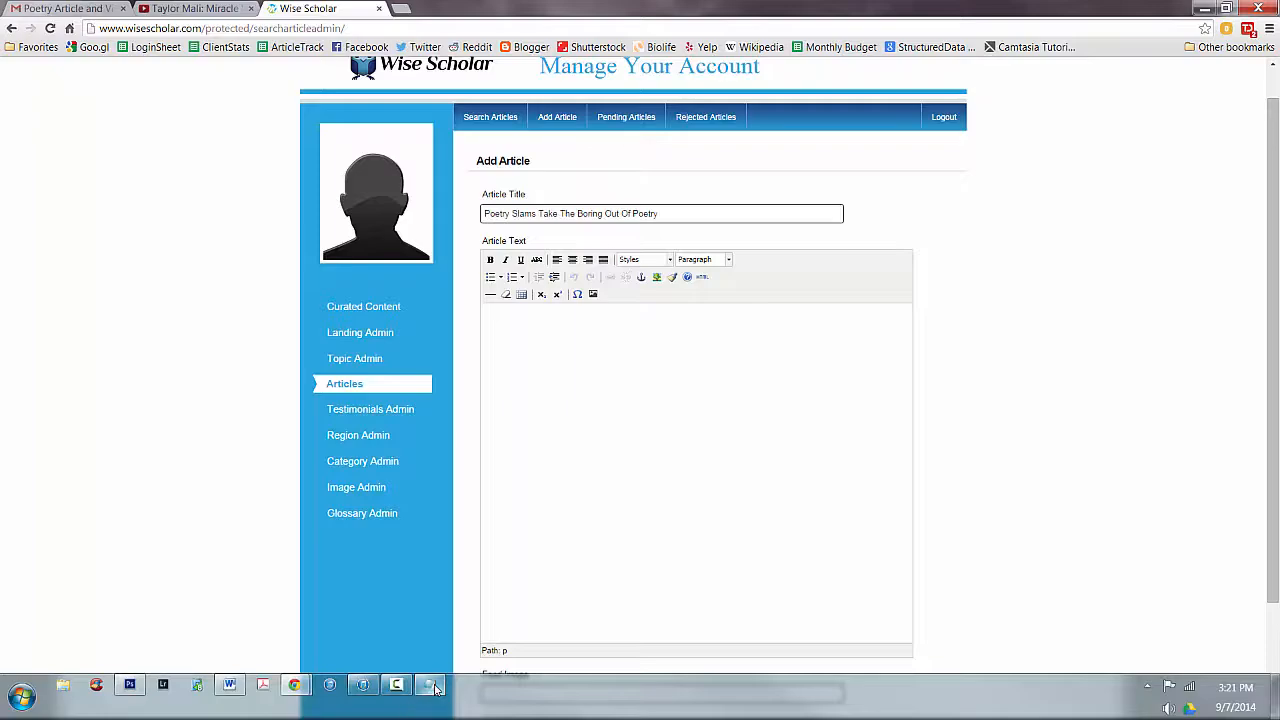
click(430, 690)
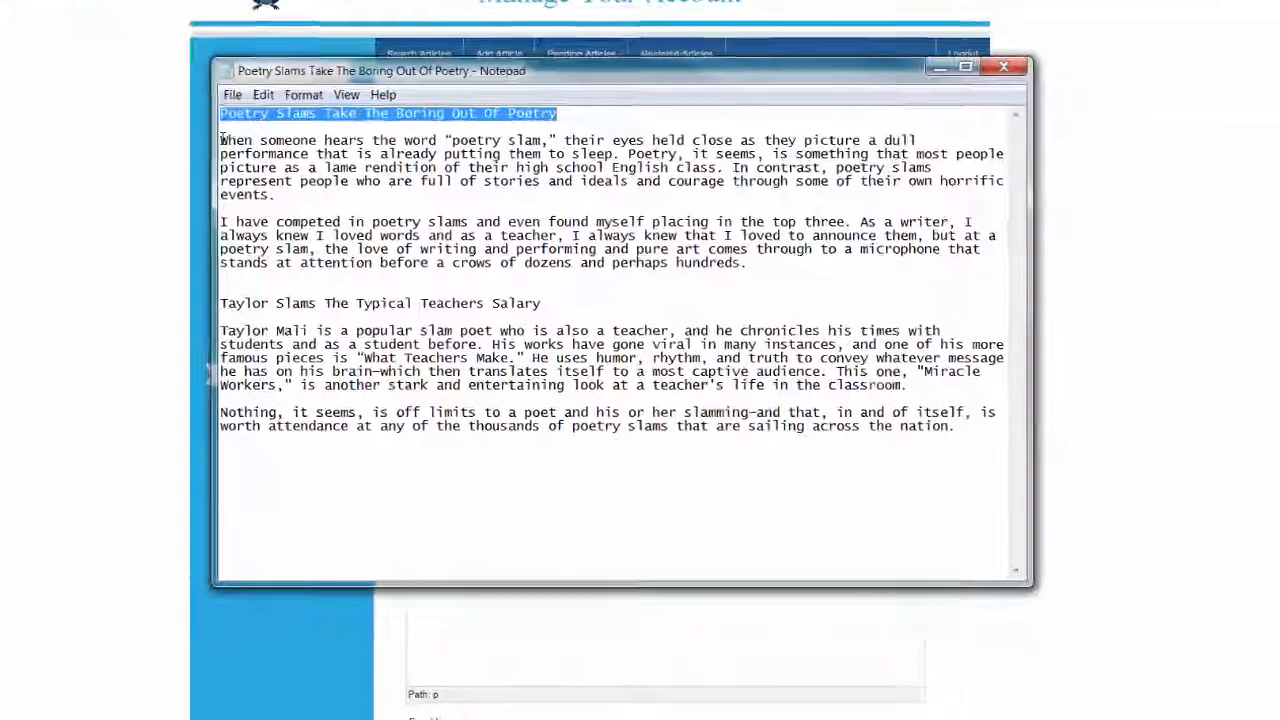
drag(326, 189, 1037, 420)
key(ctrl+c)
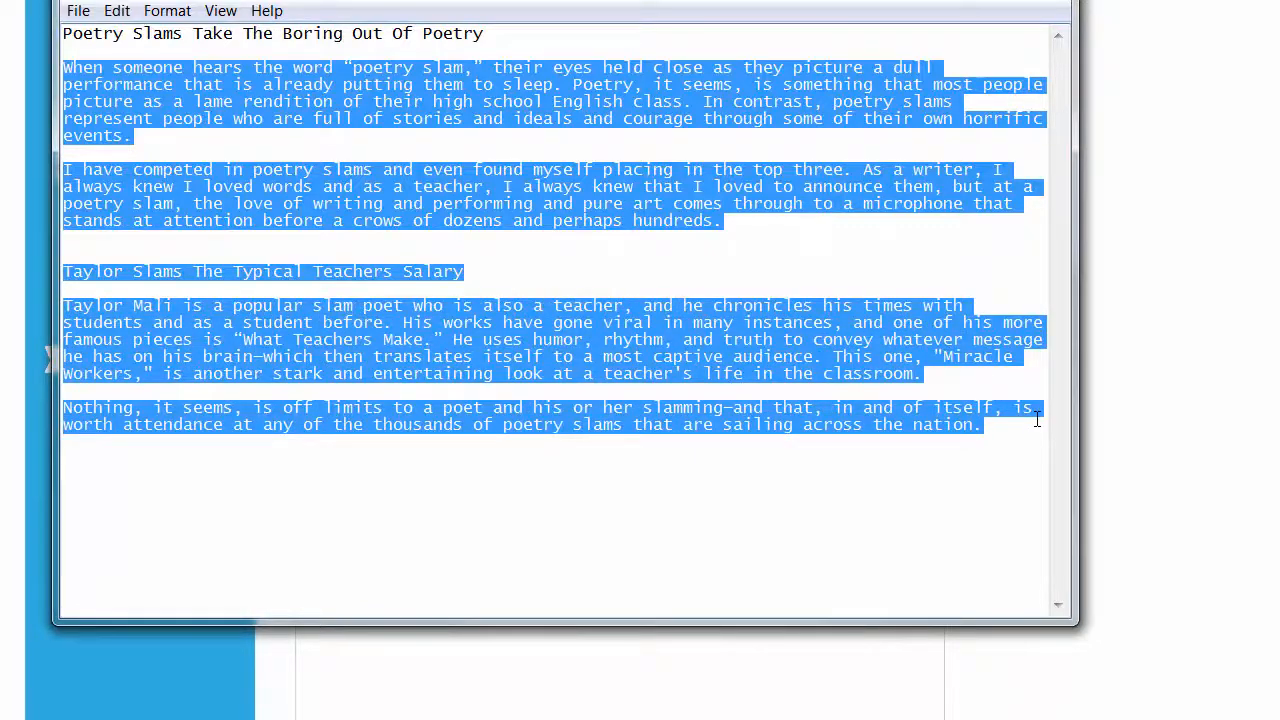
click(1263, 362)
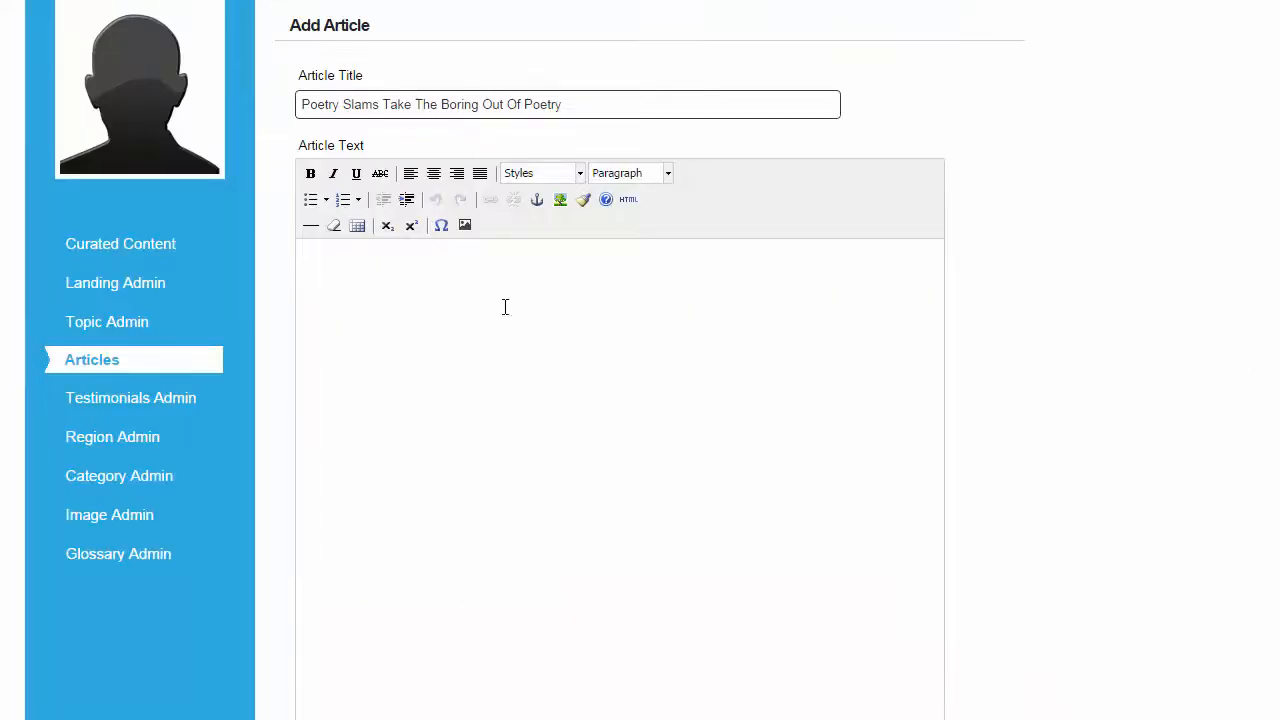
click(457, 284)
key(ctrl+v)
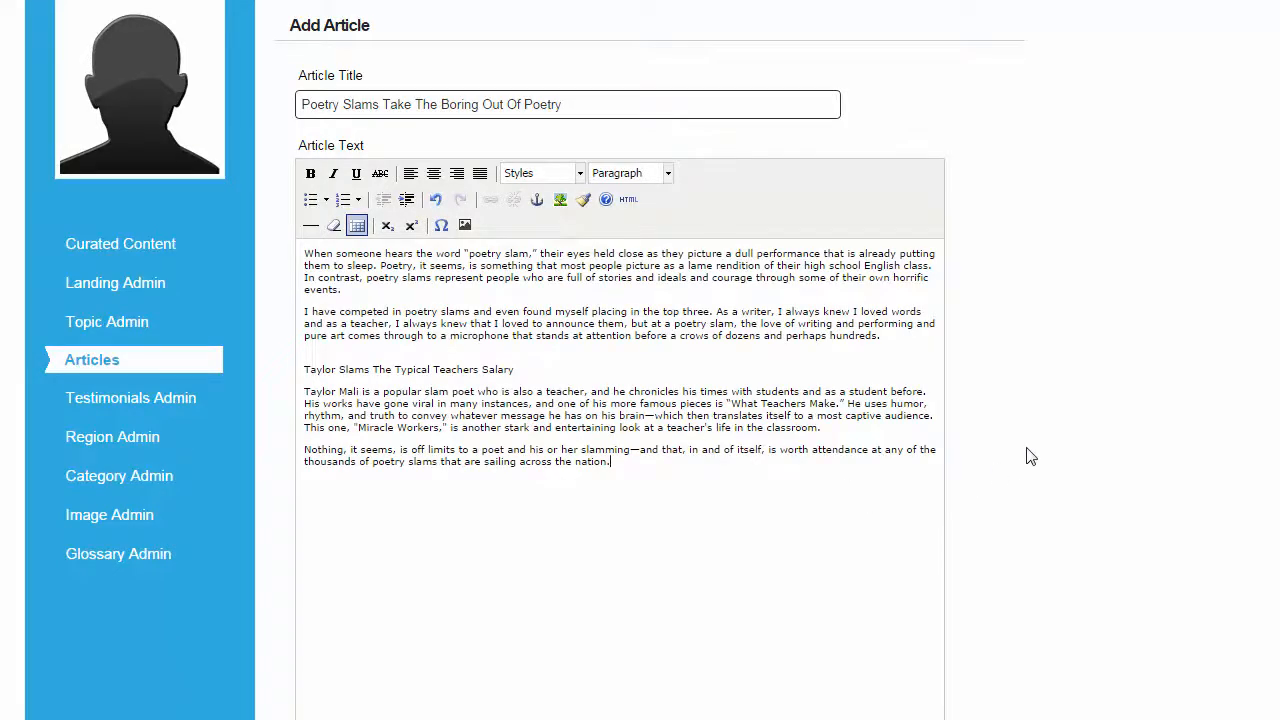
Save the new article and change its Author to the chosen writer's account
scroll(586, 420, down, 2)
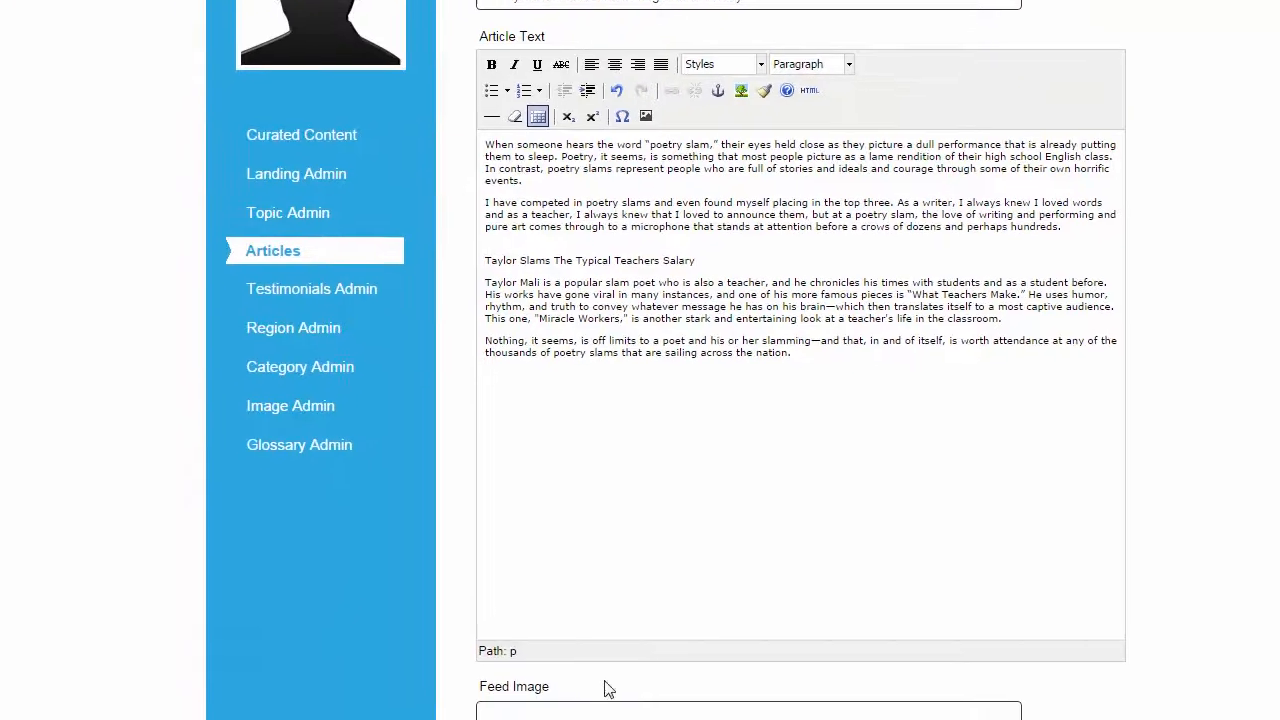
click(566, 561)
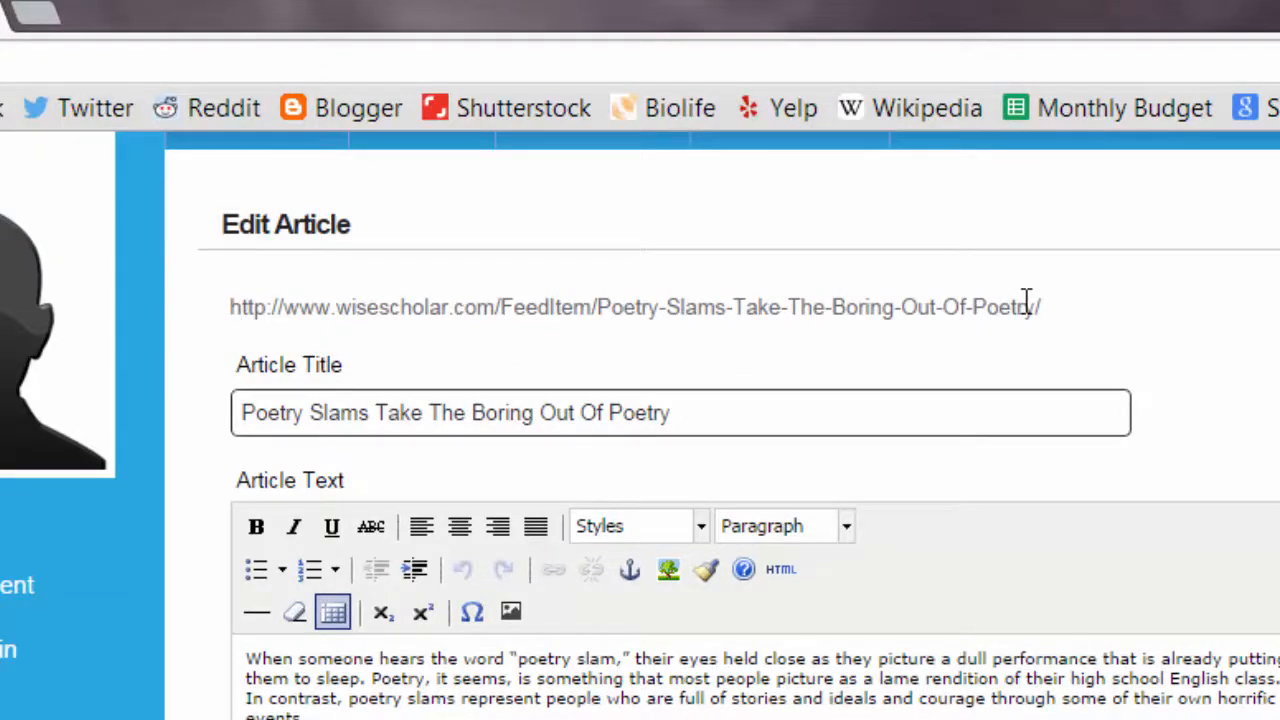
scroll(1163, 337, down, 5)
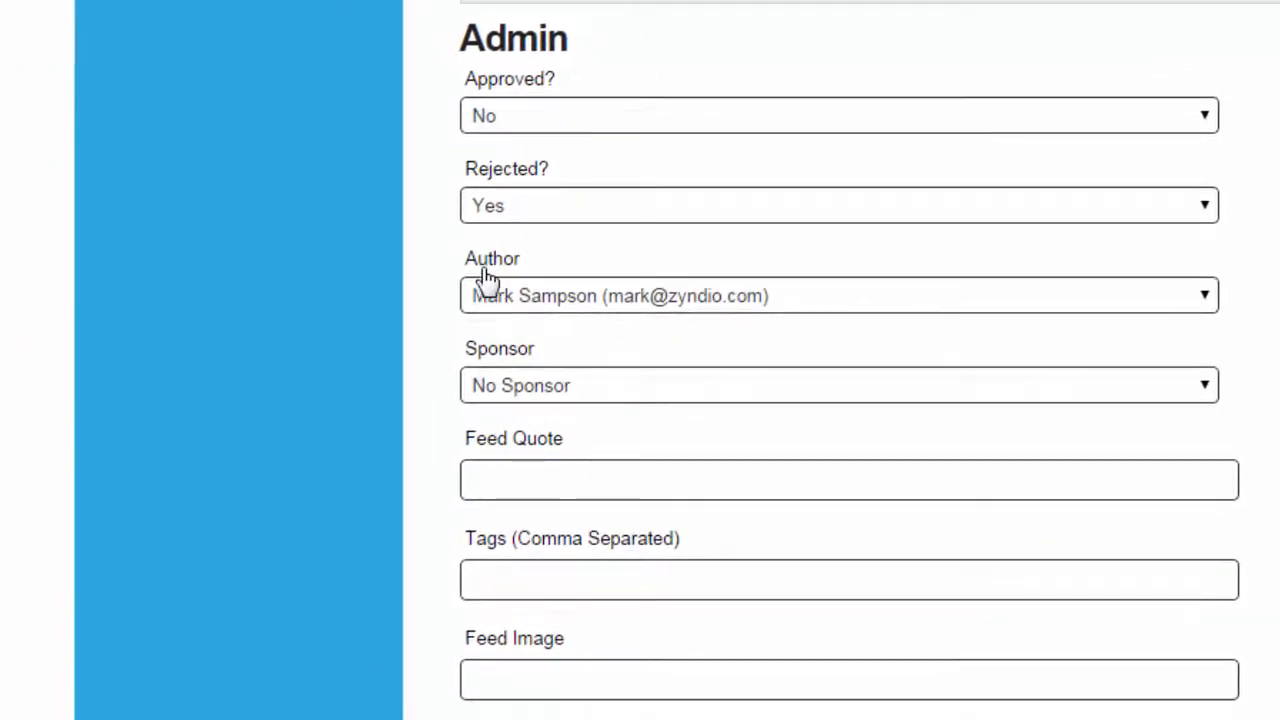
click(842, 298)
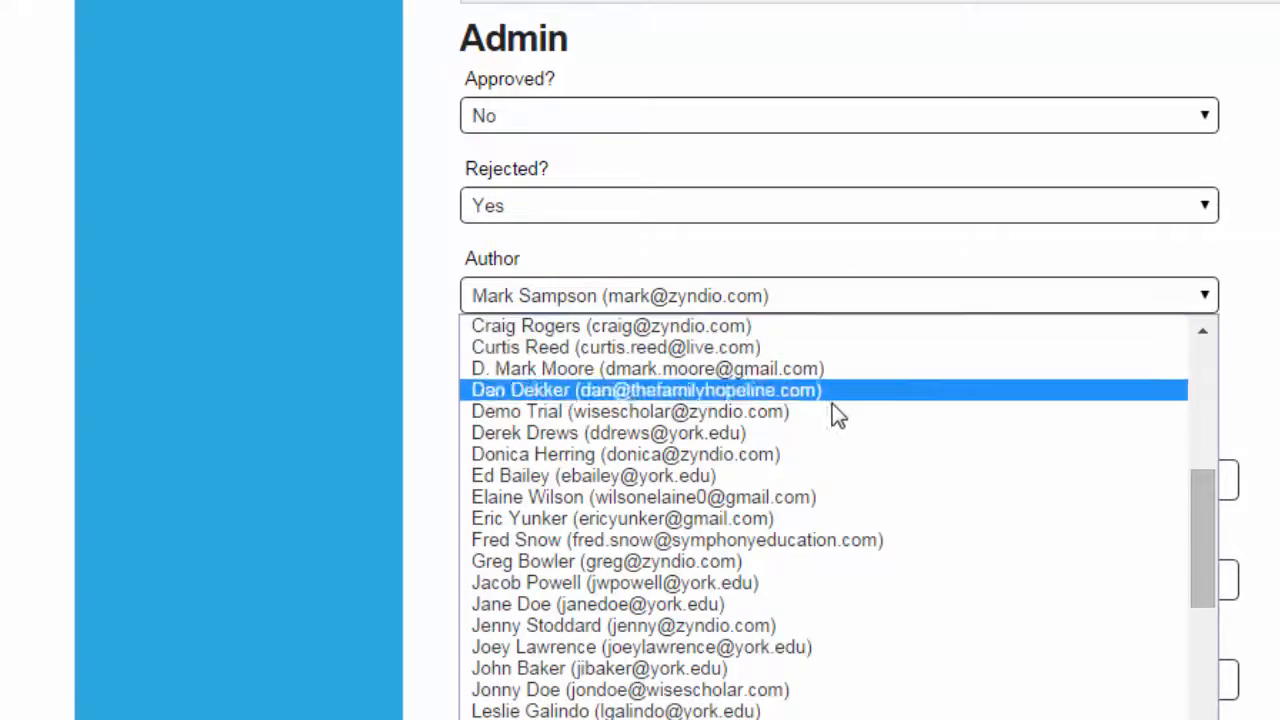
click(822, 500)
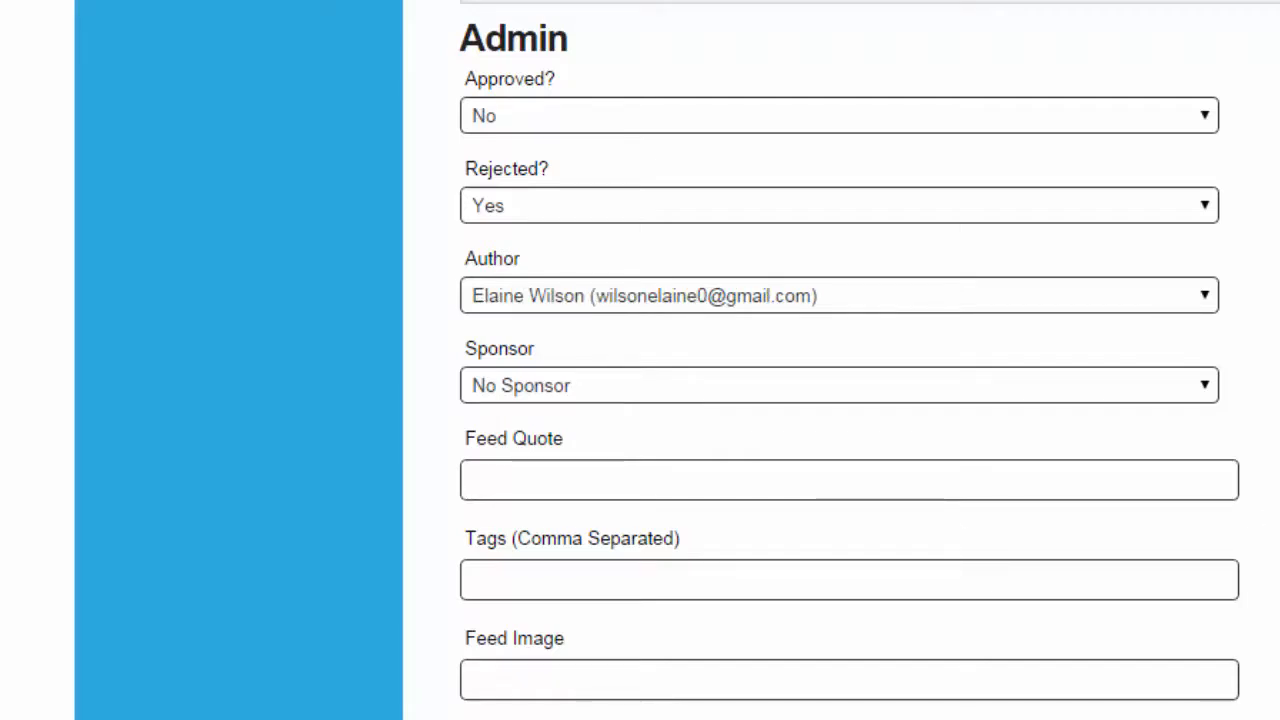
Upload poetry_feed_image as the article's feed image and save the article
scroll(760, 283, down, 2)
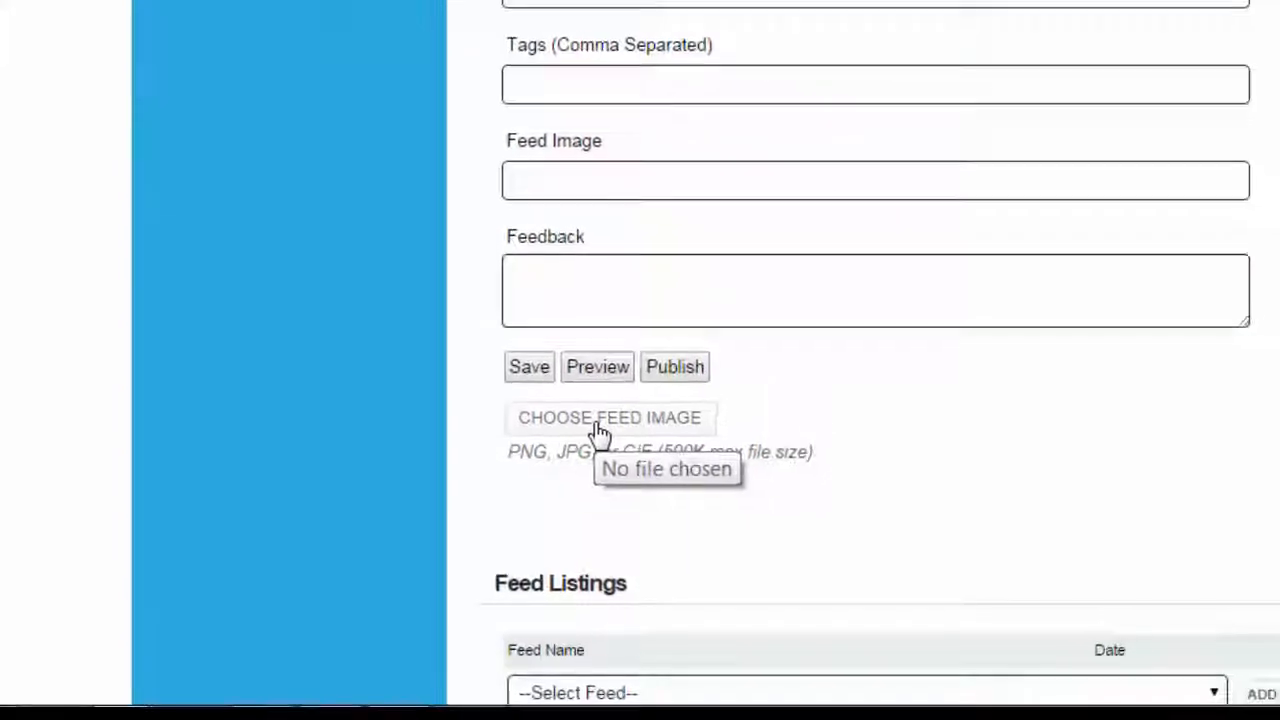
click(605, 410)
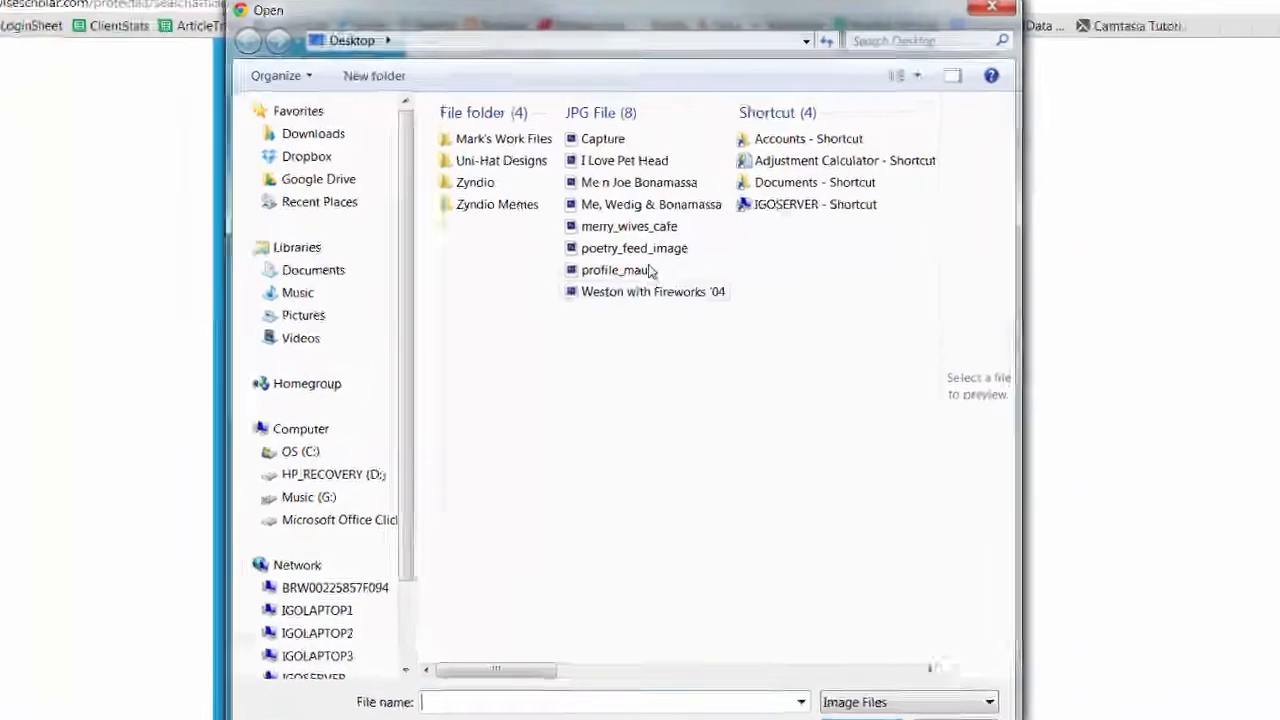
click(647, 224)
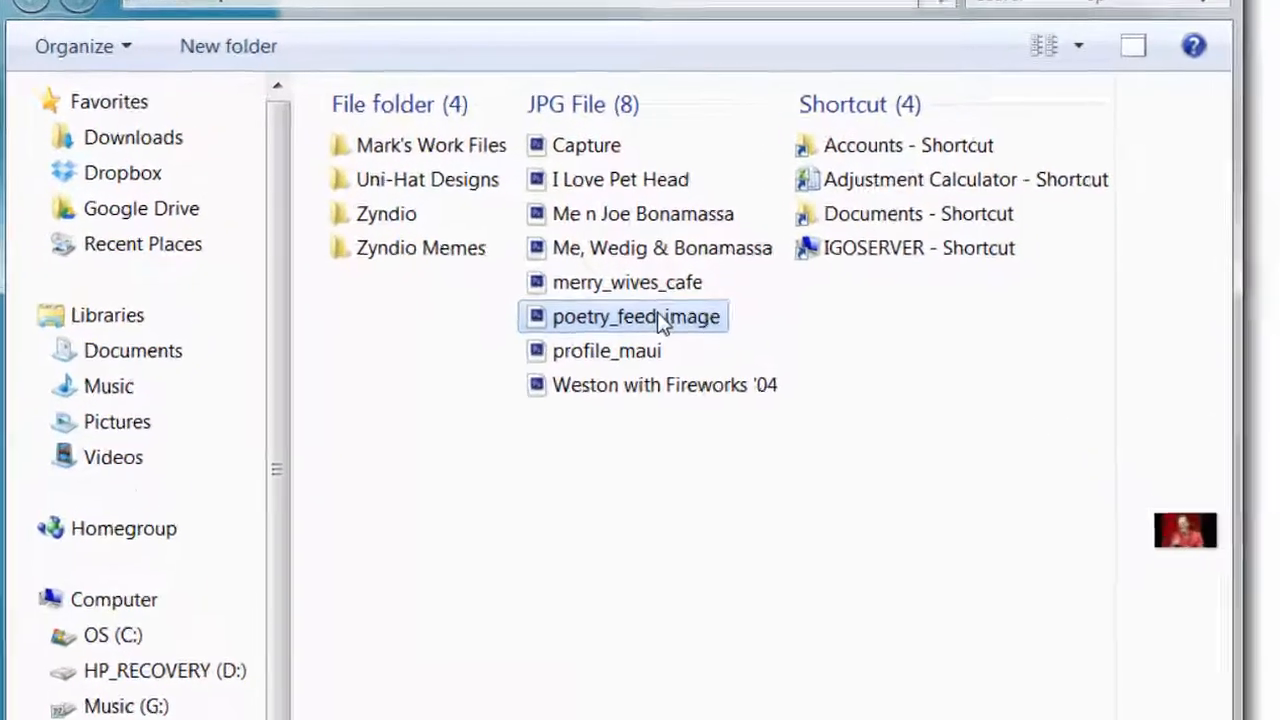
mouse_move(665, 360)
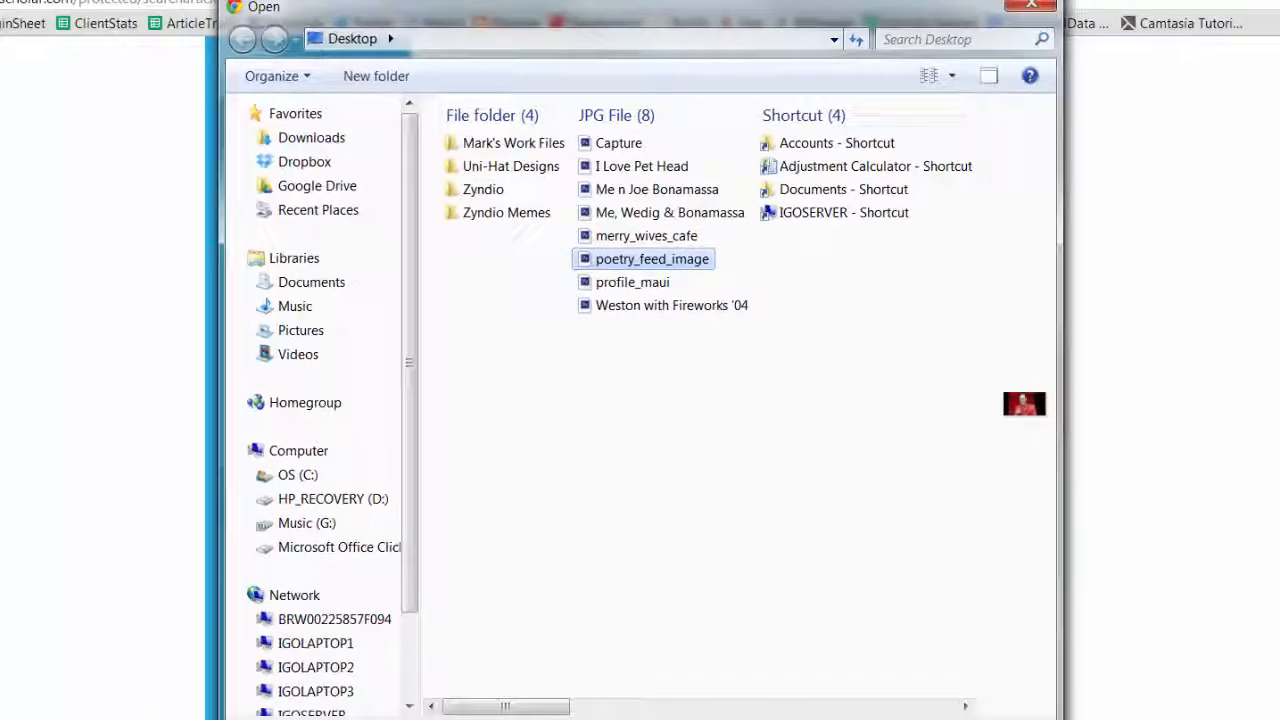
click(836, 633)
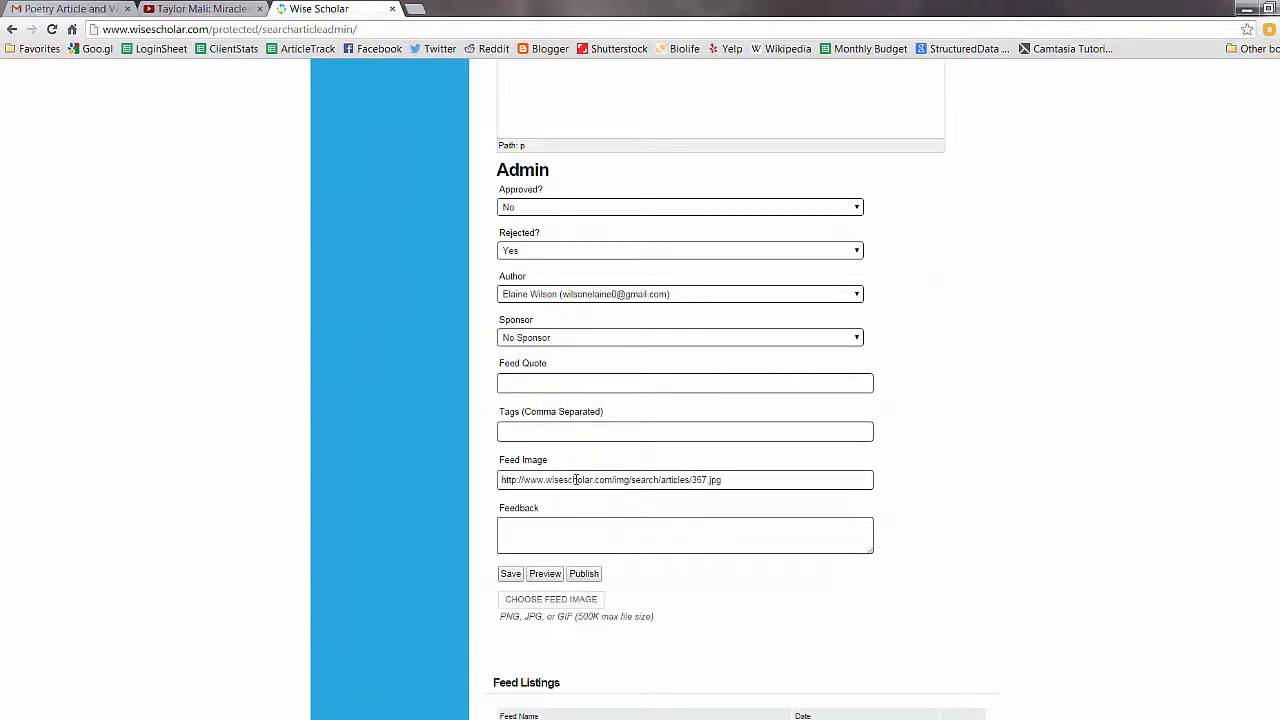
click(510, 575)
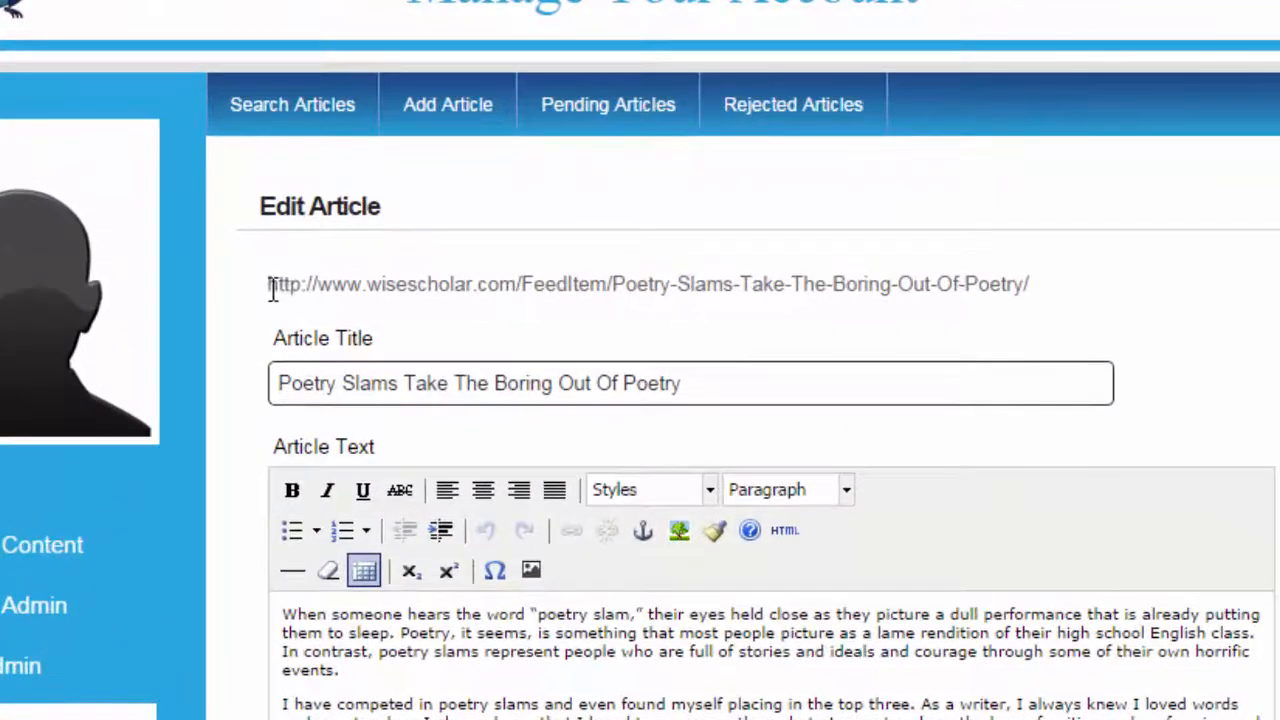
Open the article's page URL in a new browser tab to view it
drag(498, 199, 635, 192)
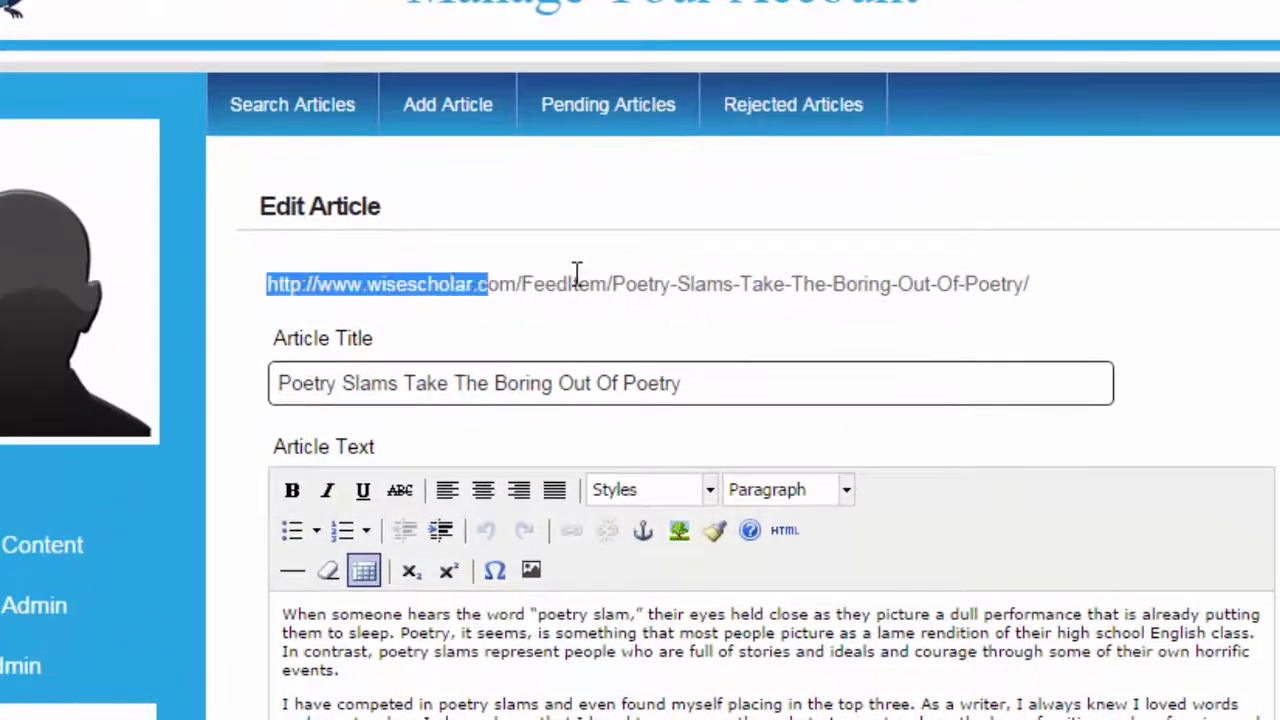
drag(576, 272, 1034, 286)
key(ctrl+c)
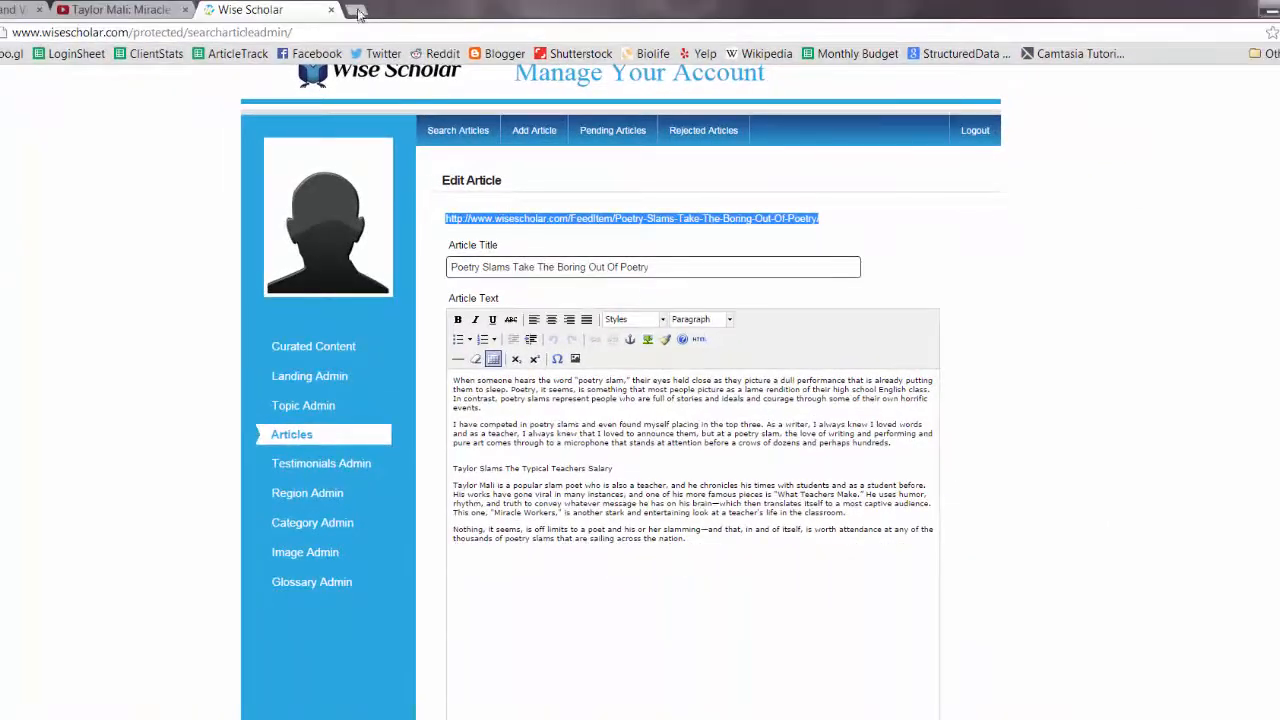
click(358, 12)
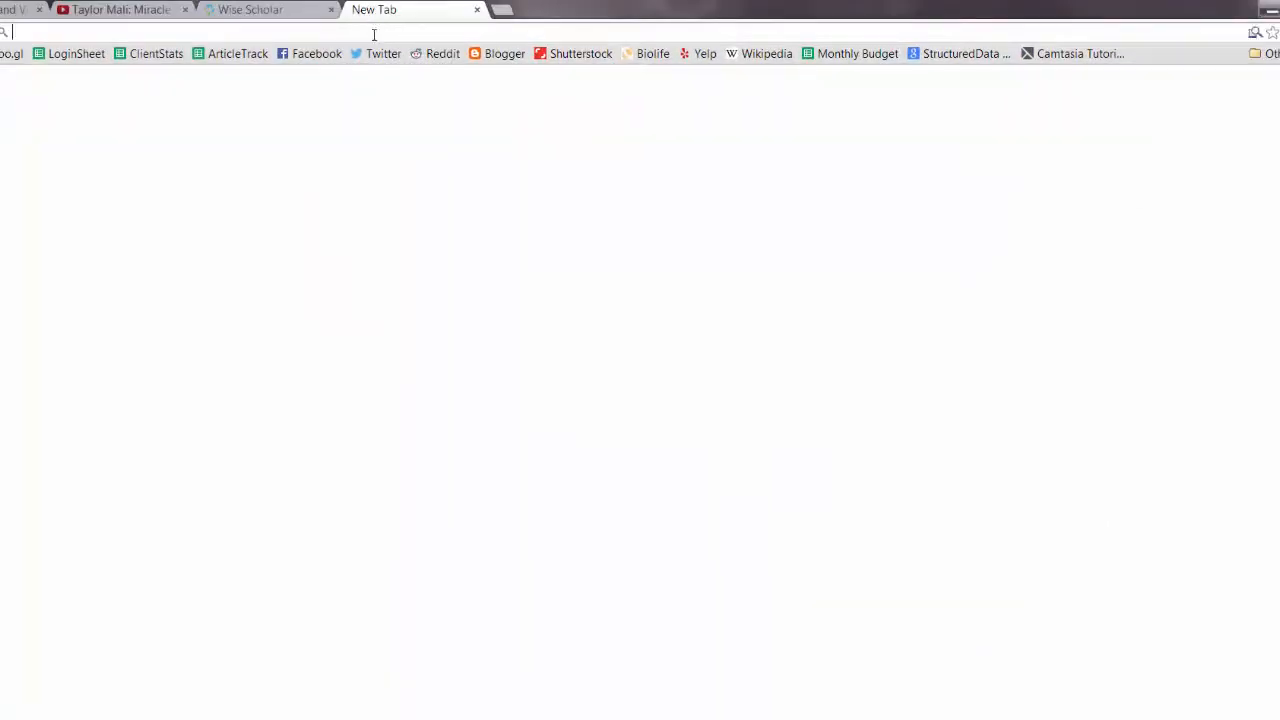
key(ctrl+v)
key(Return)
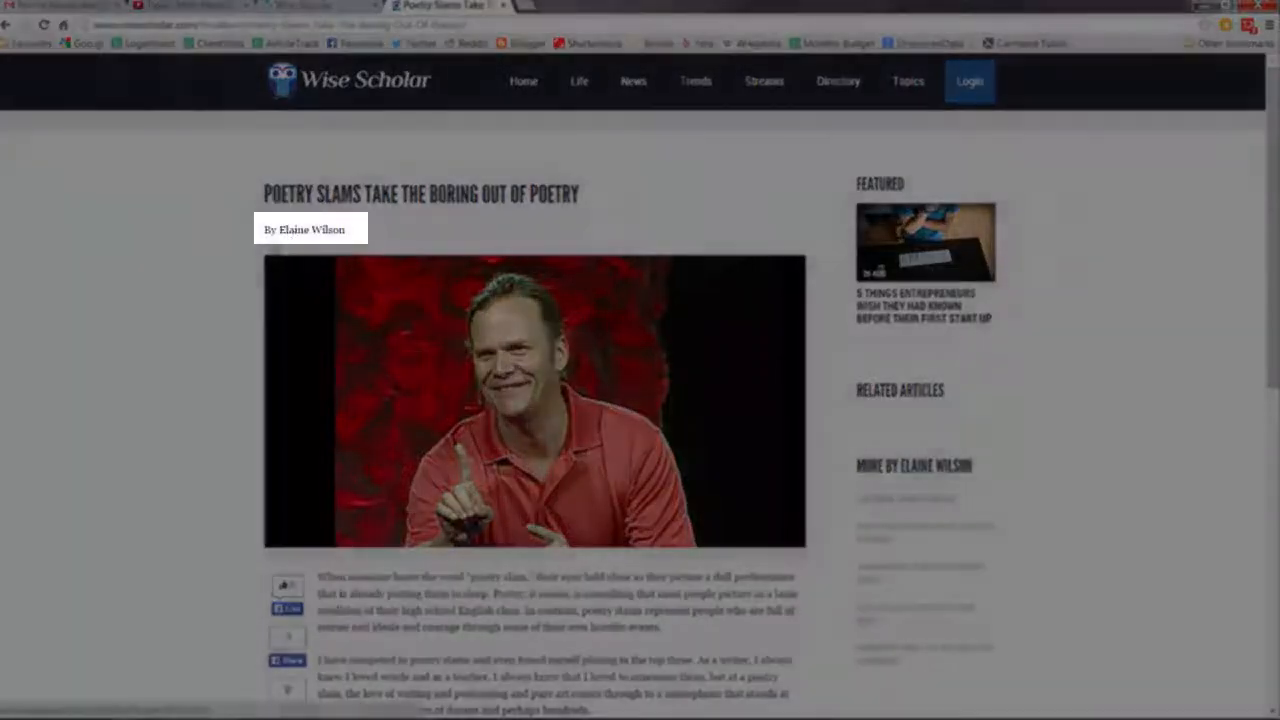
Scroll through the published article page to review its byline, image and text
scroll(148, 338, down, 1)
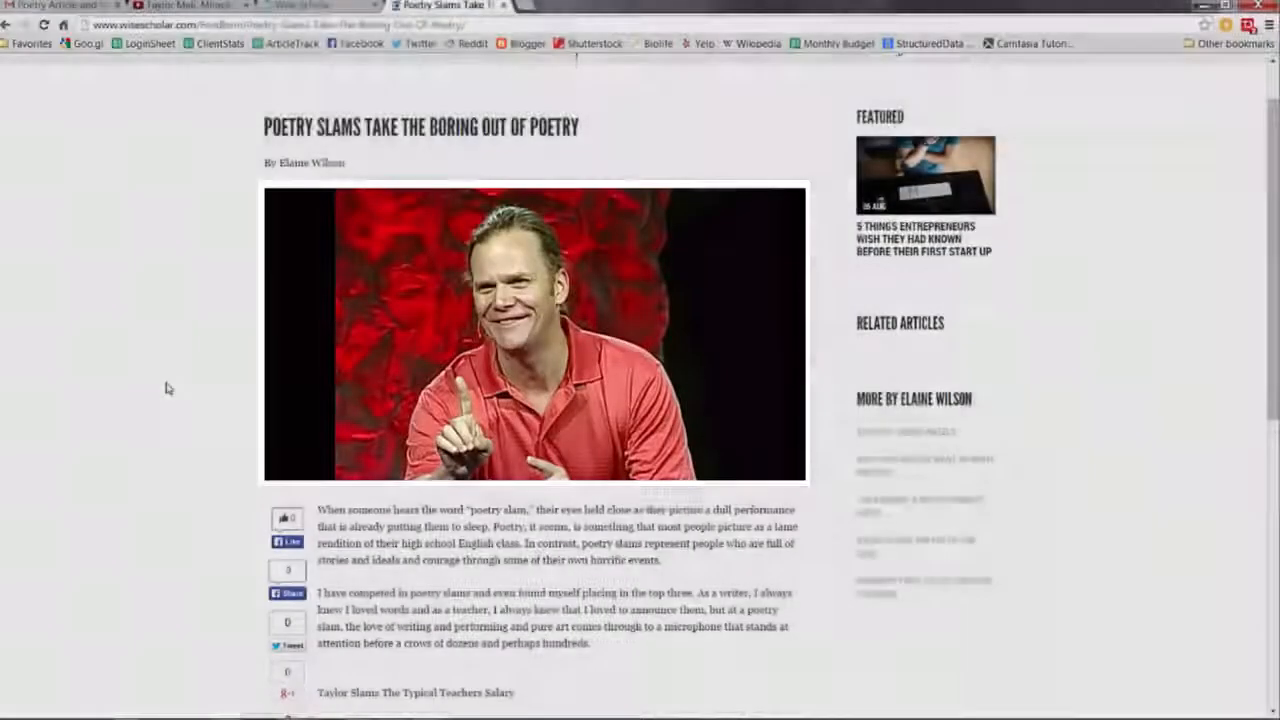
scroll(166, 383, down, 5)
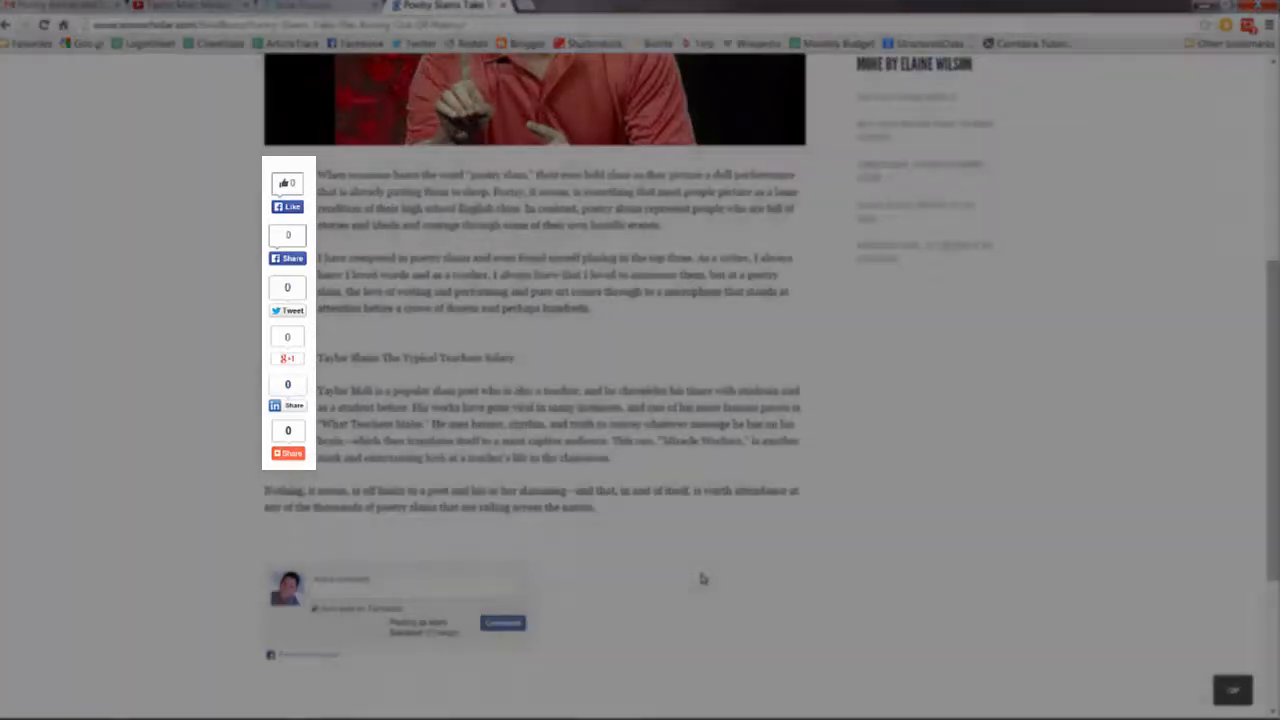
scroll(700, 578, down, 2)
scroll(700, 578, up, 8)
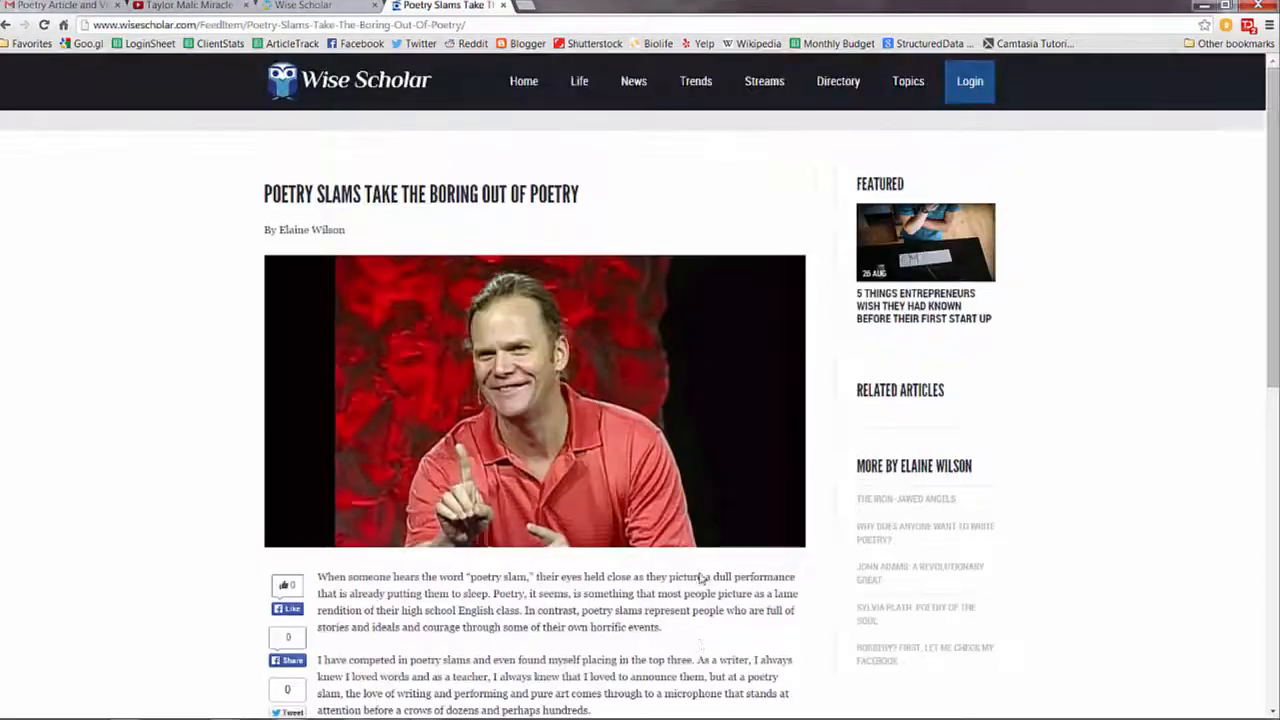
Back in the article editor, add a feed listing for the article in the Poetry feed
click(310, 6)
click(1046, 458)
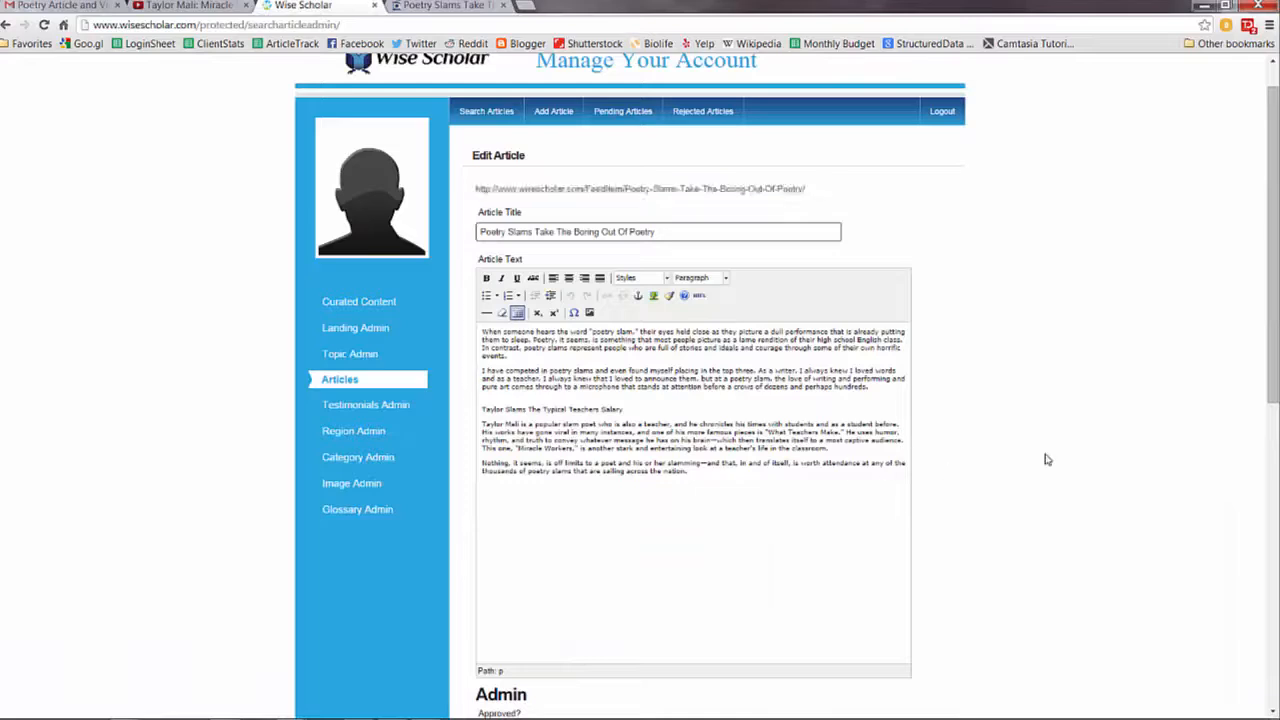
scroll(1047, 459, down, 2)
scroll(1047, 459, down, 5)
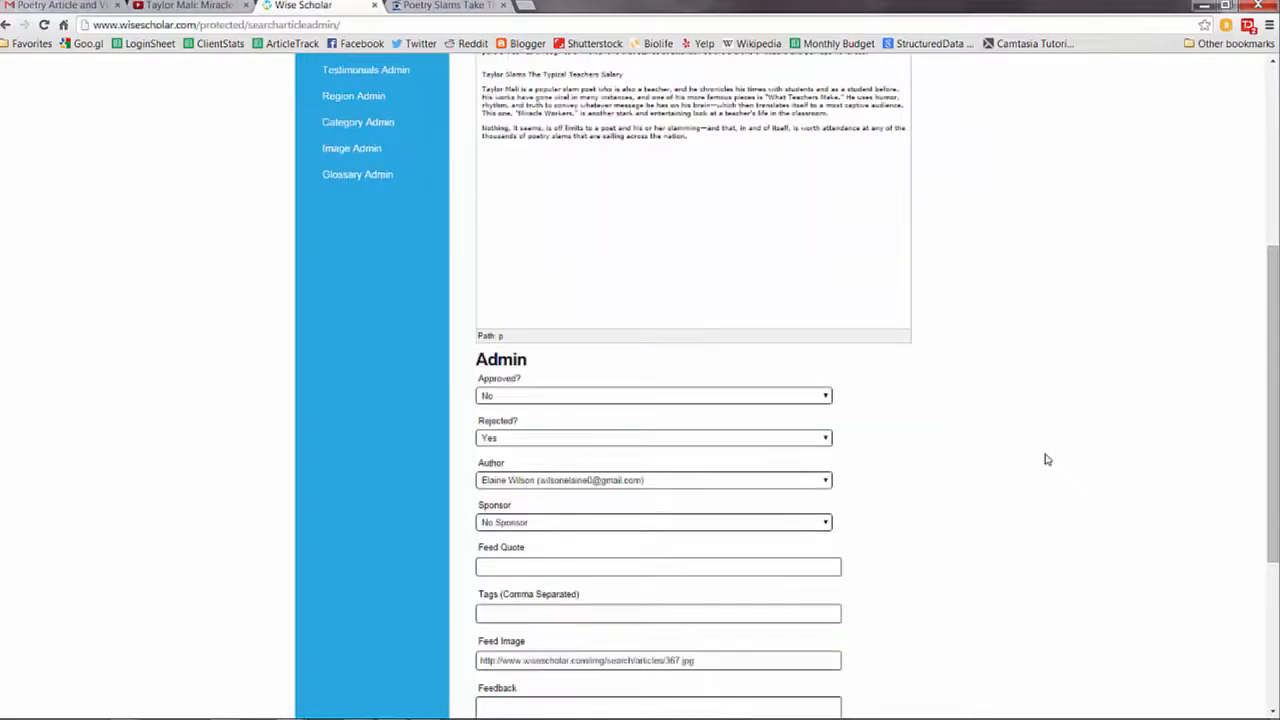
scroll(1047, 459, down, 1)
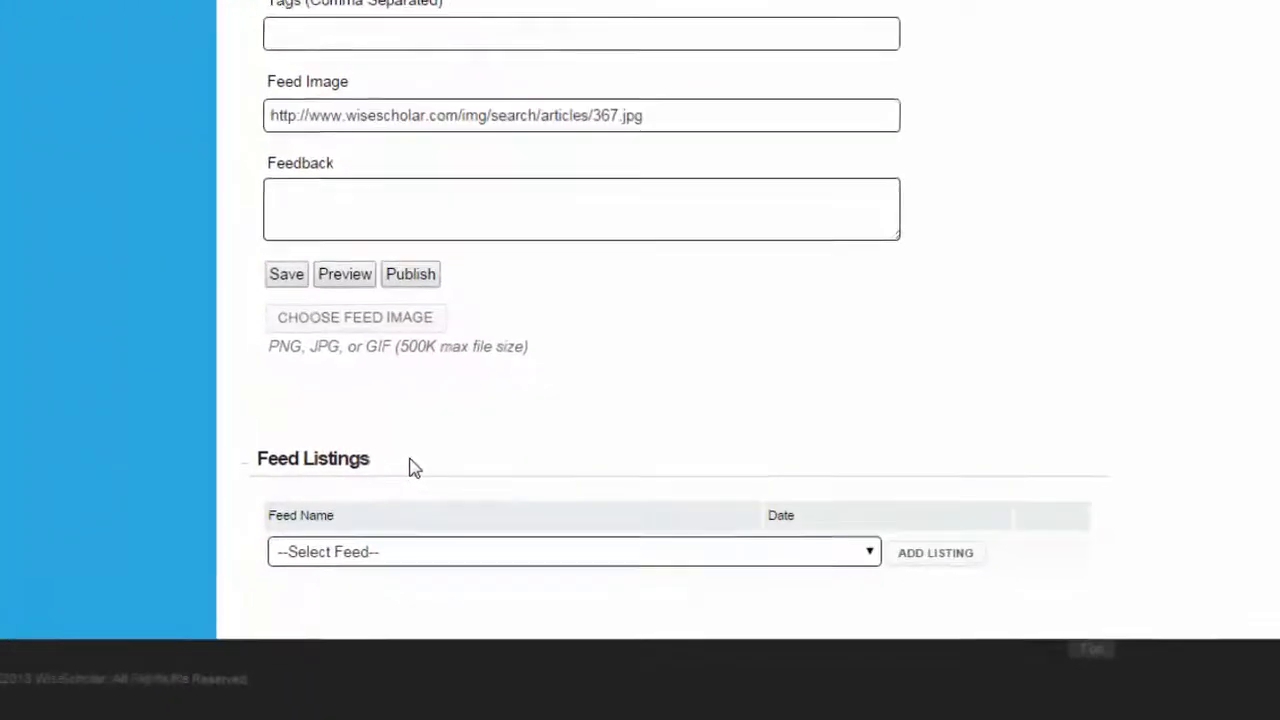
click(600, 575)
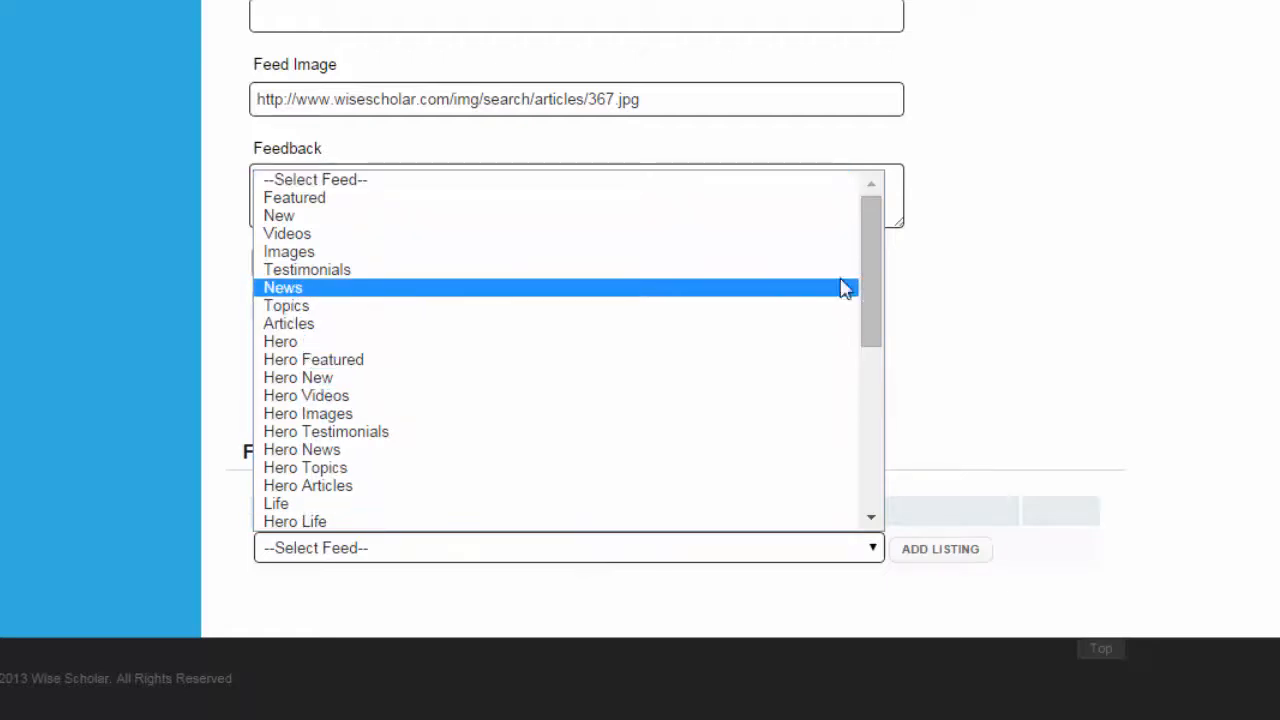
drag(867, 272, 860, 451)
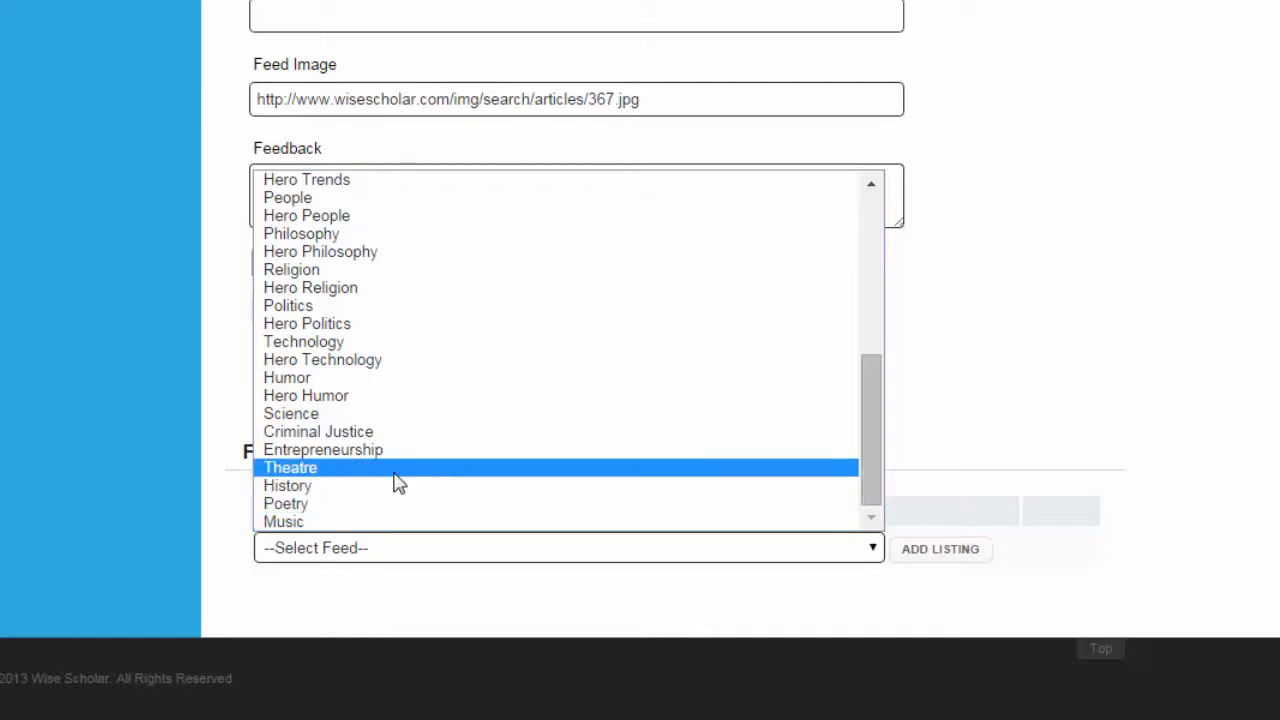
click(304, 512)
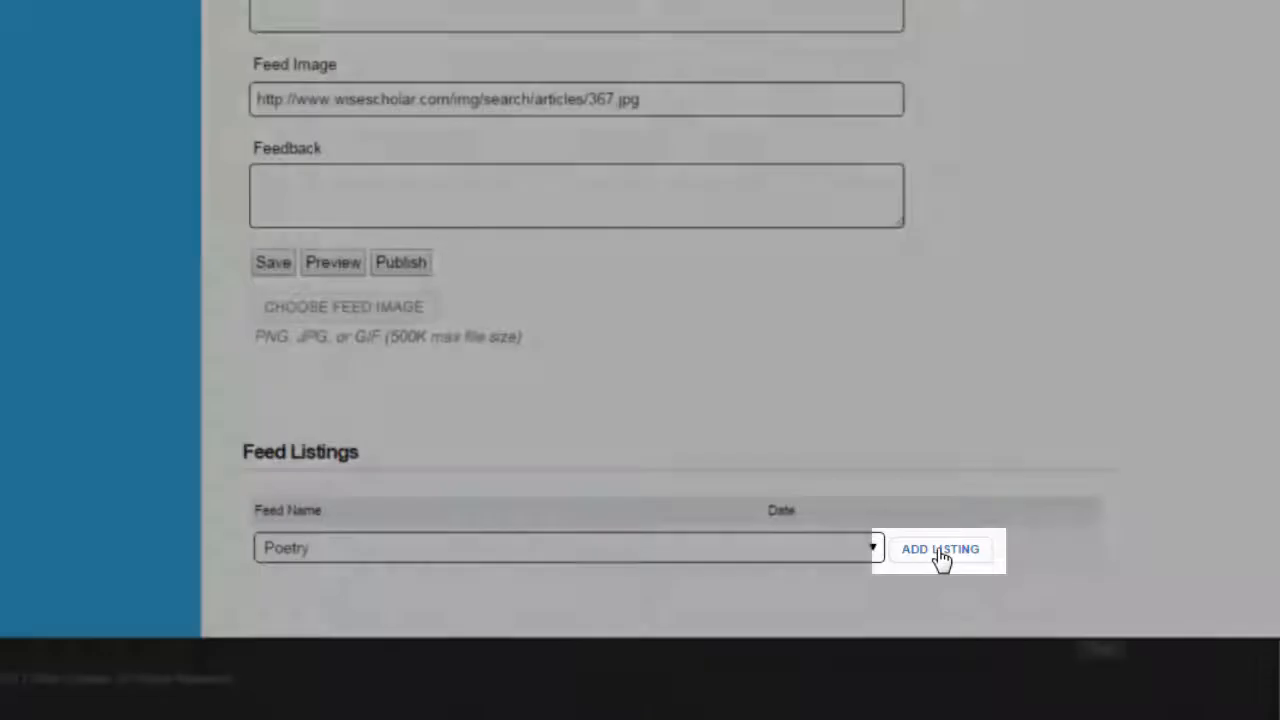
click(940, 557)
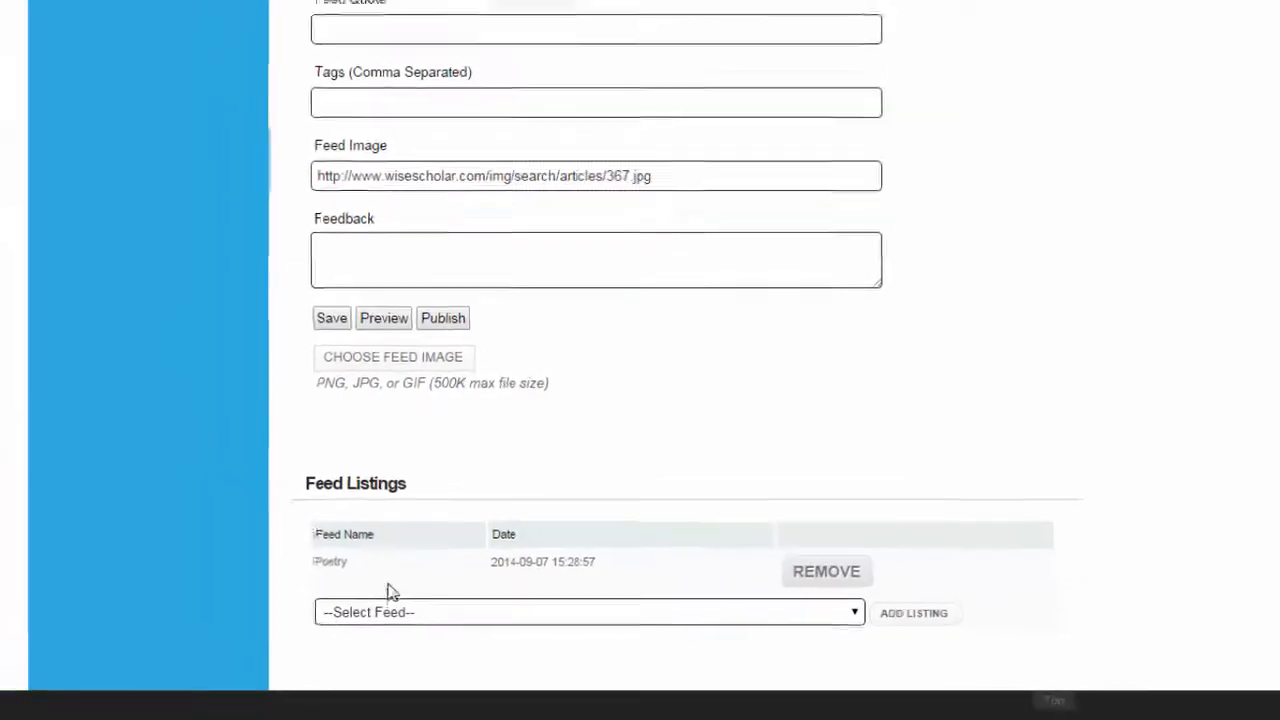
Save the article in the editor and reload its public page
click(422, 7)
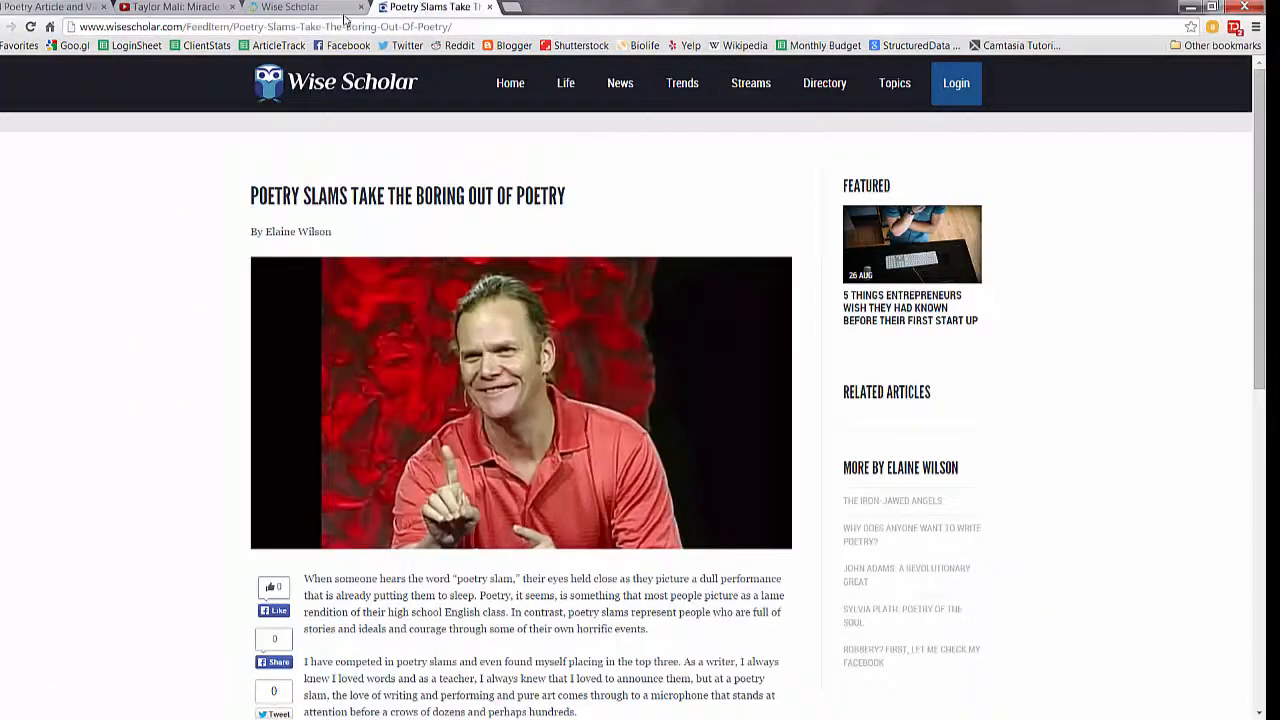
click(300, 8)
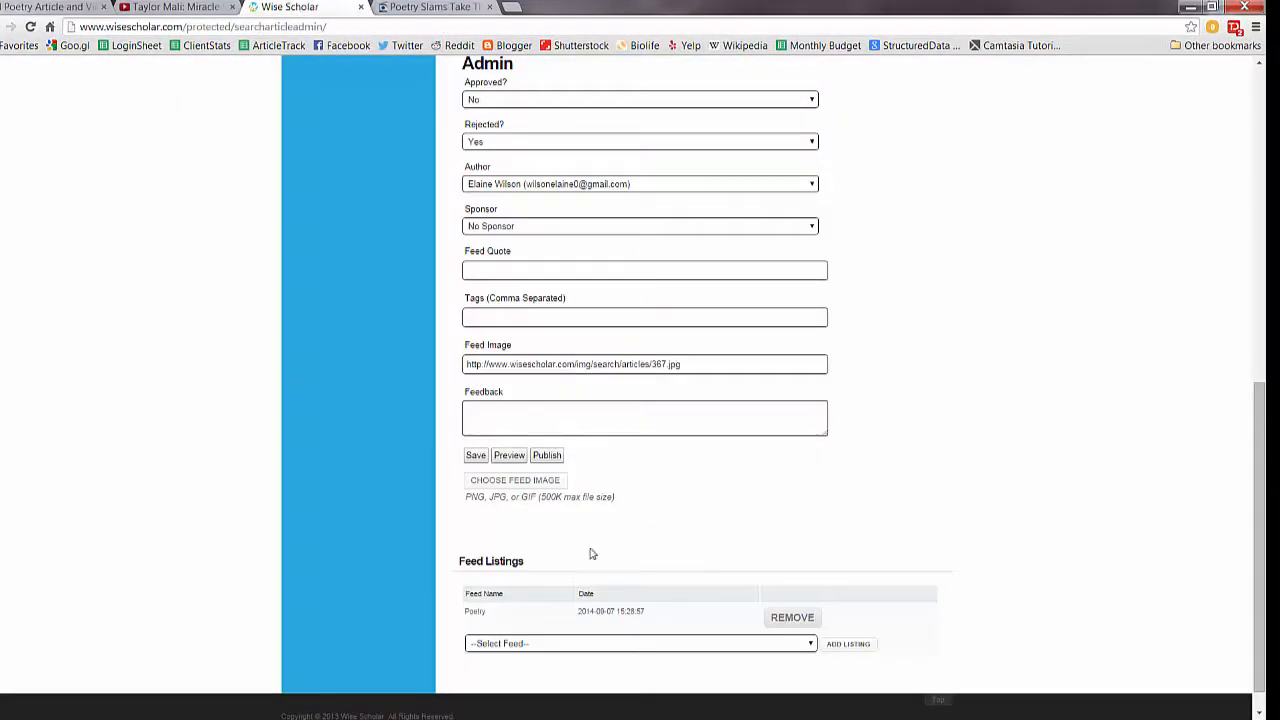
click(476, 456)
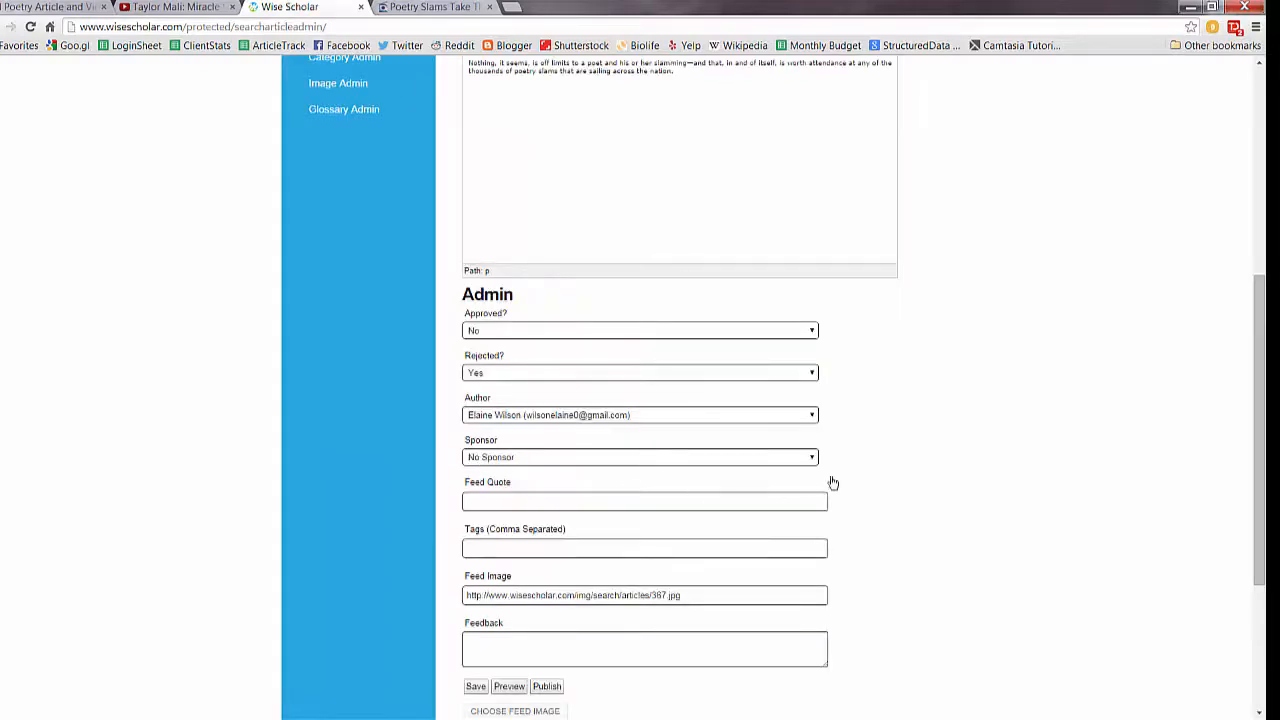
click(437, 10)
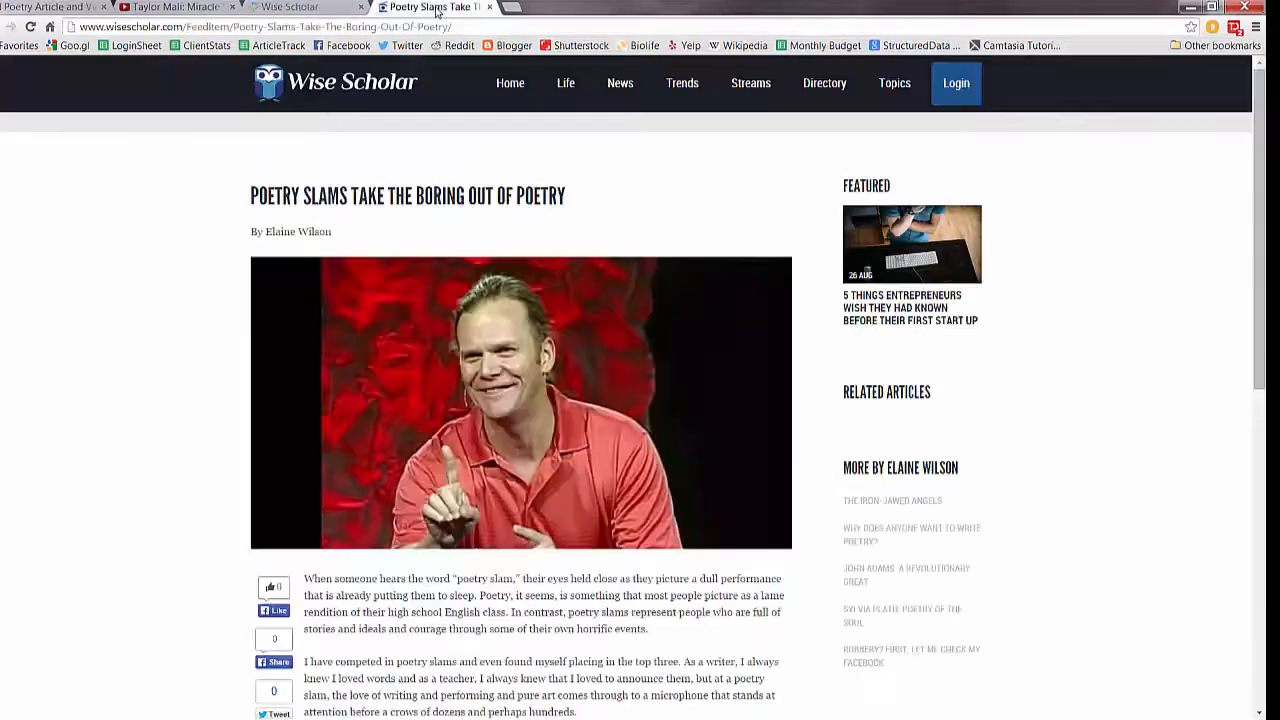
click(30, 26)
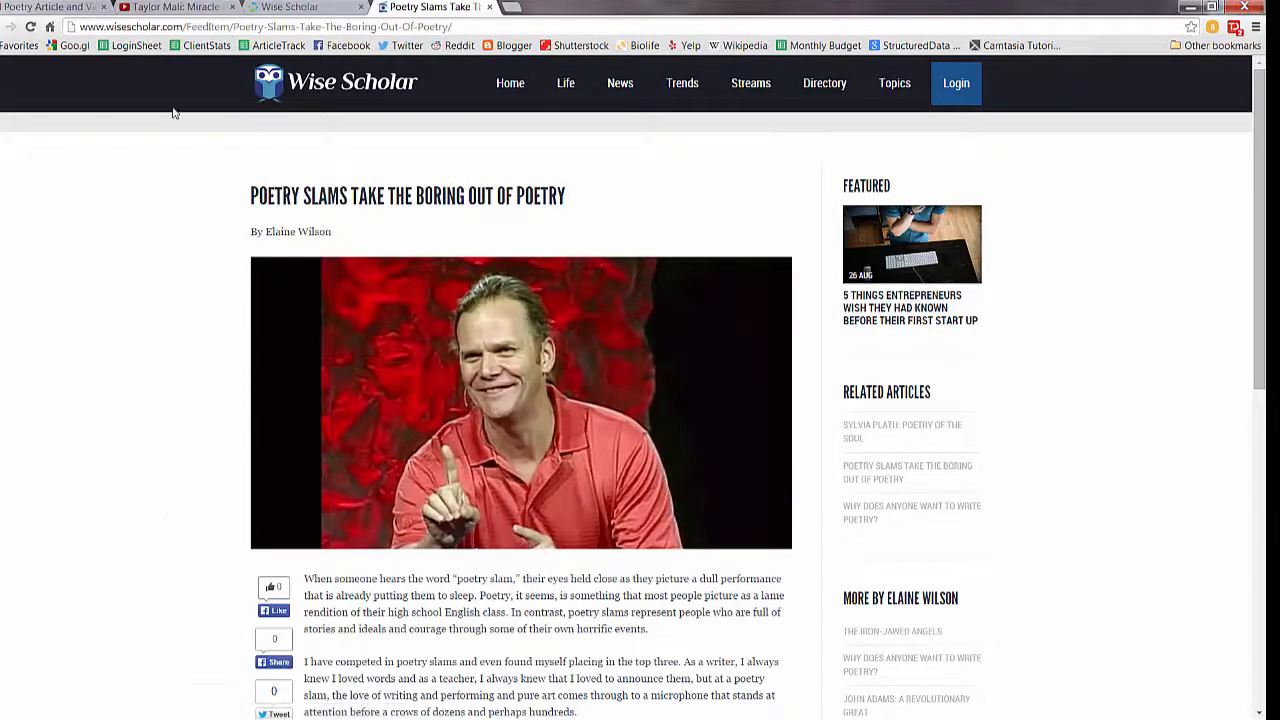
Open the Poetry community page by replacing the URL path with Community/Poetry
click(174, 31)
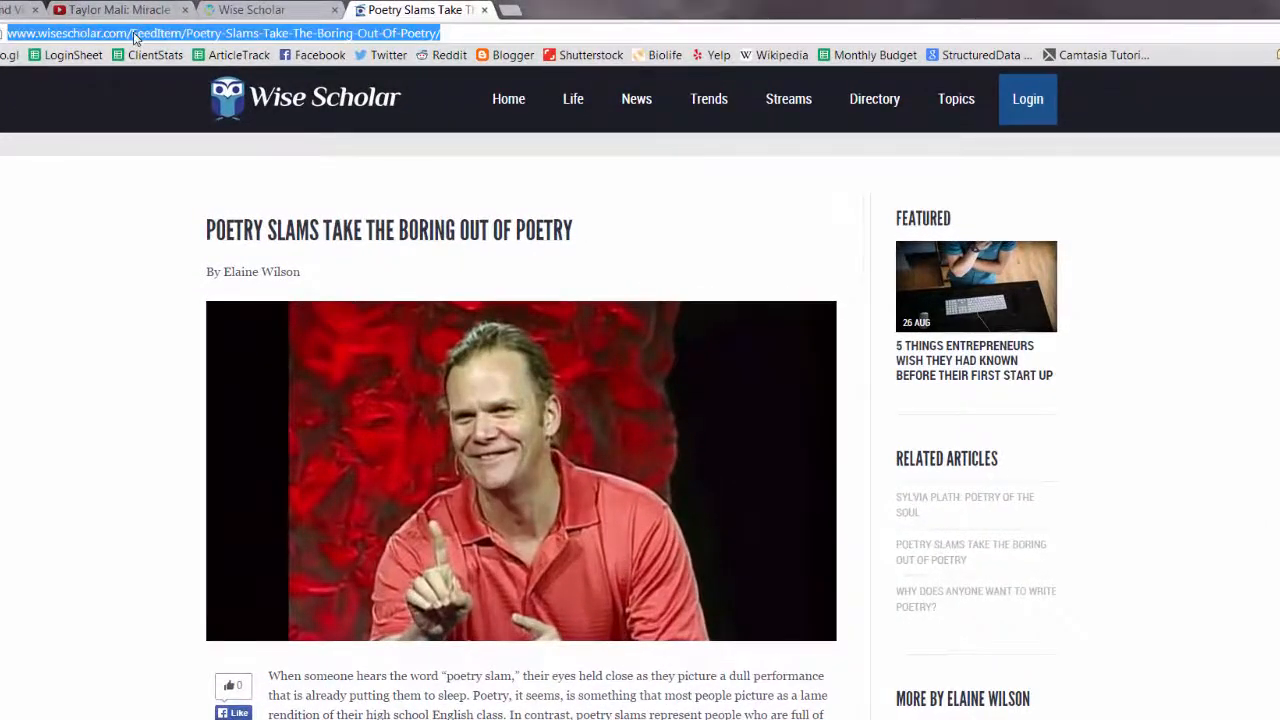
drag(131, 34, 454, 48)
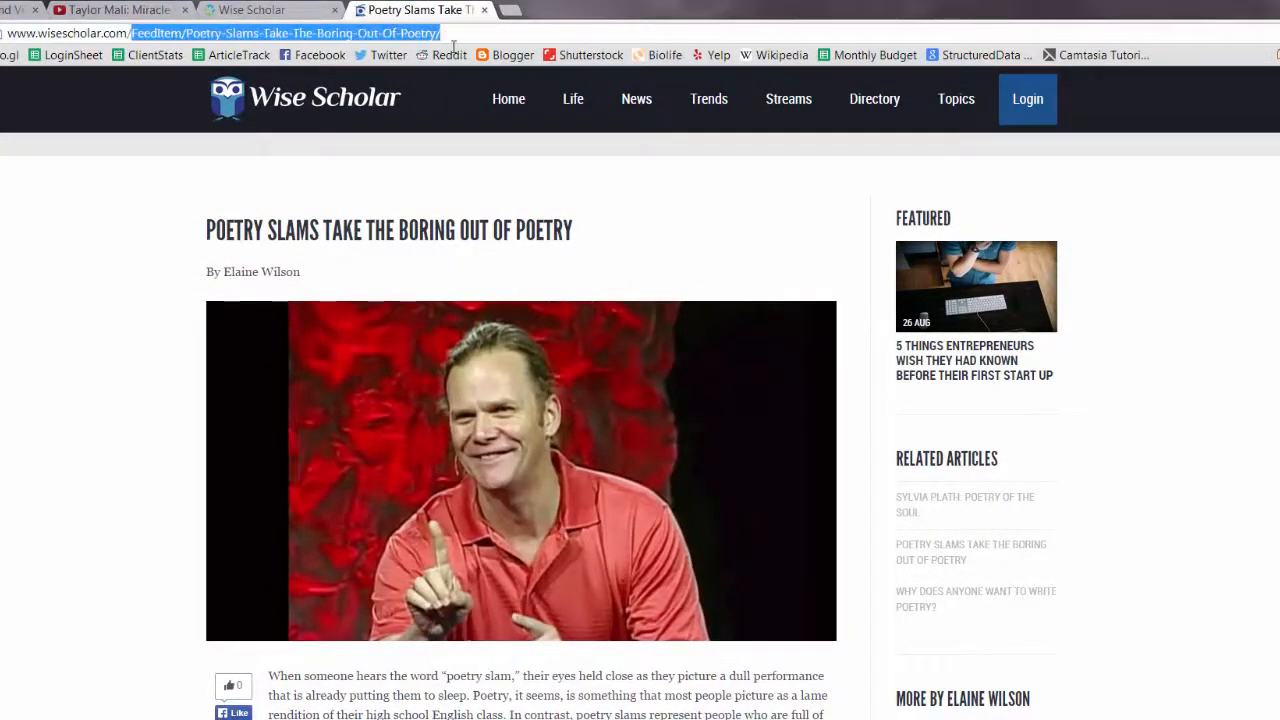
text(communit)
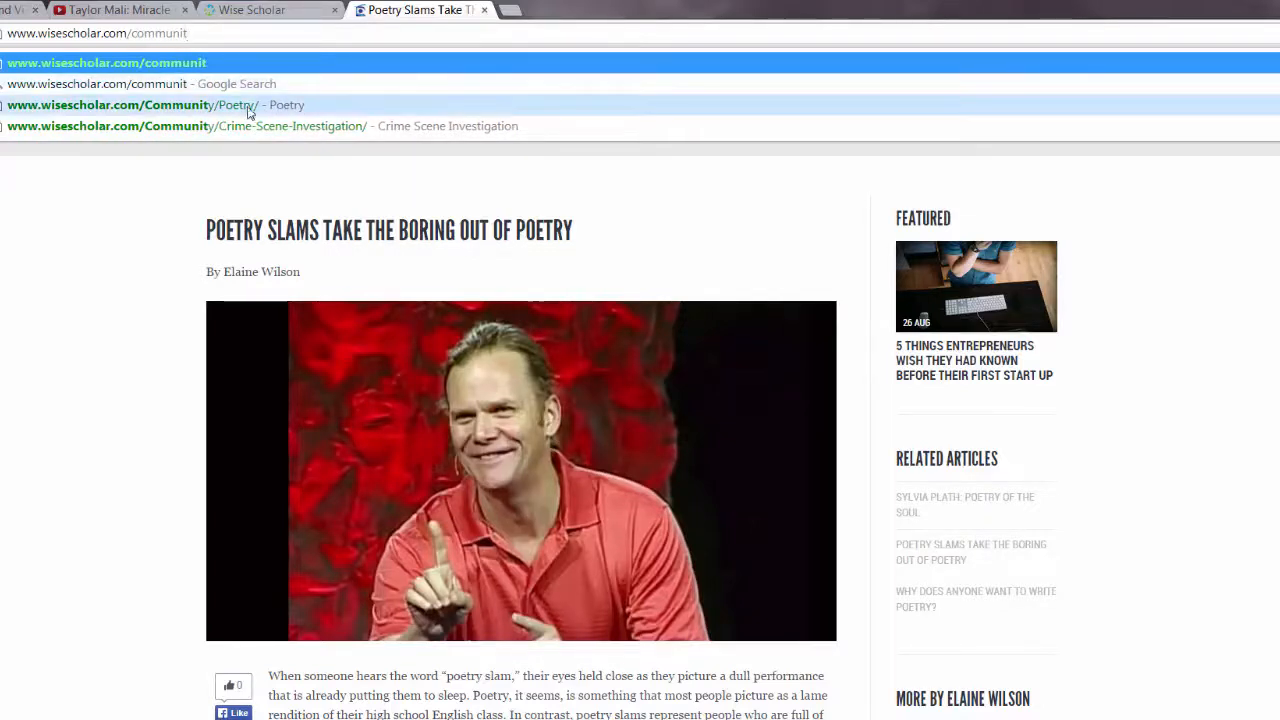
click(210, 106)
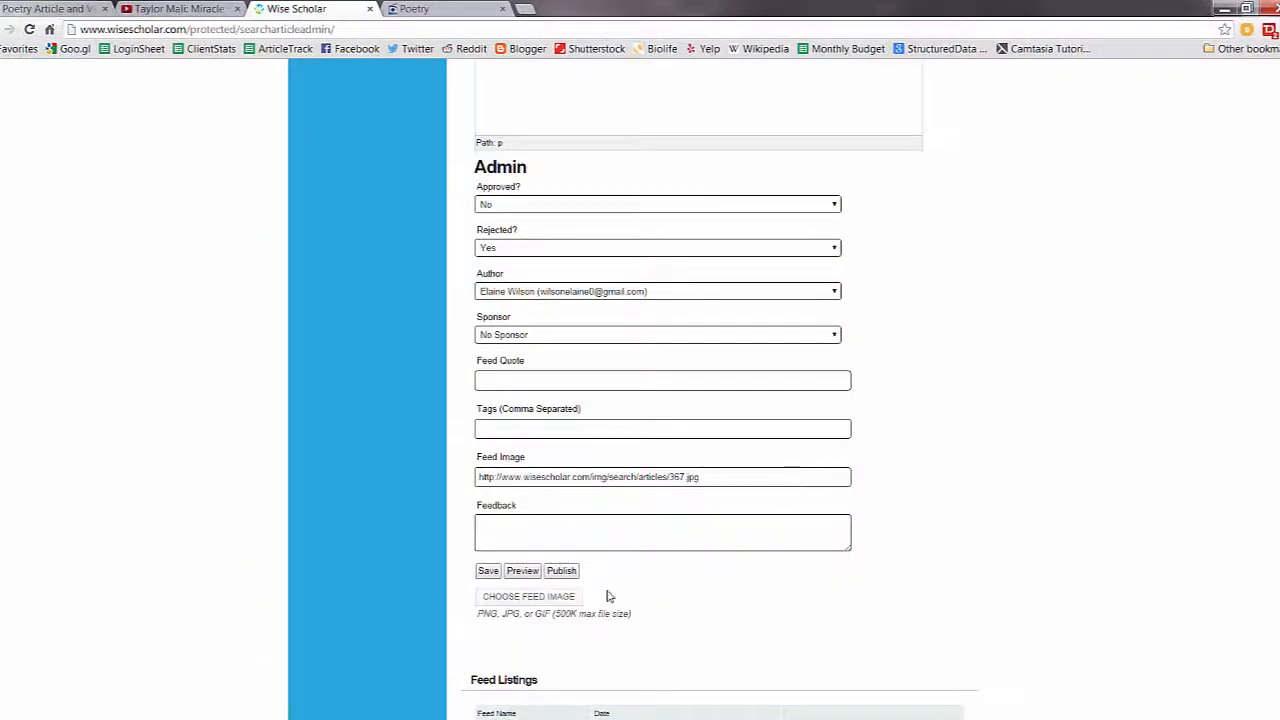
scroll(608, 594, down, 2)
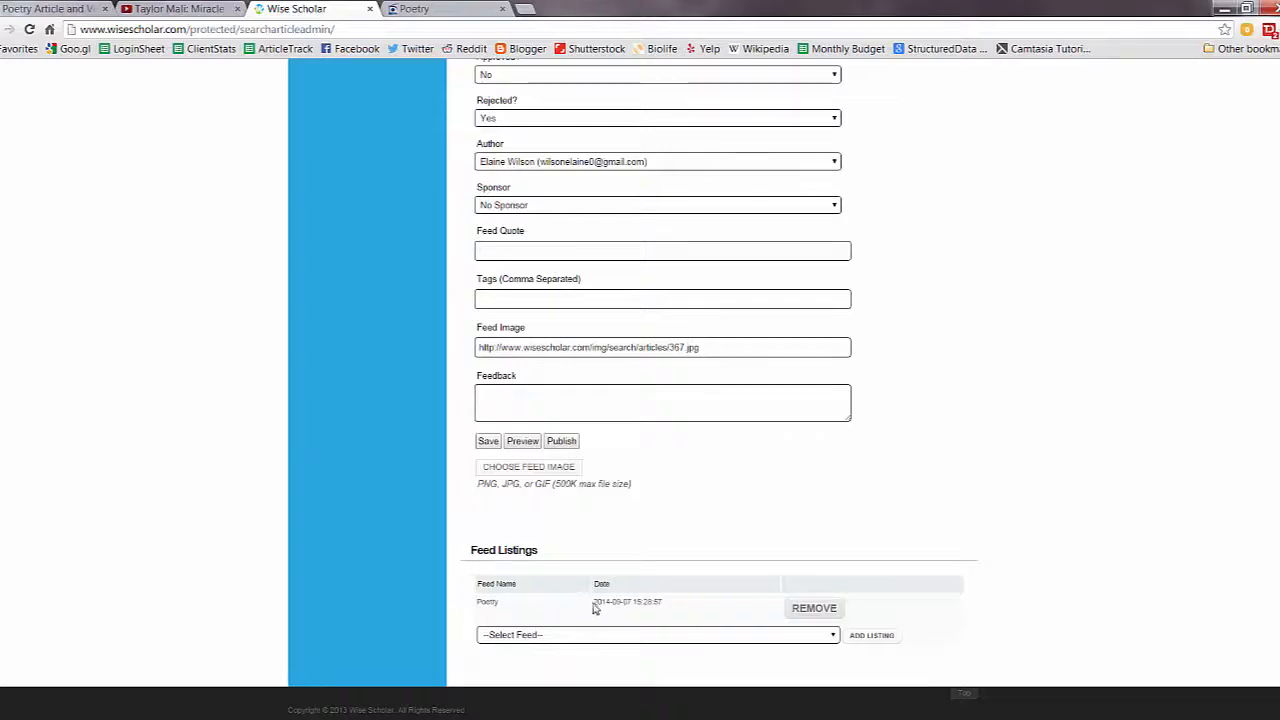
scroll(957, 474, up, 5)
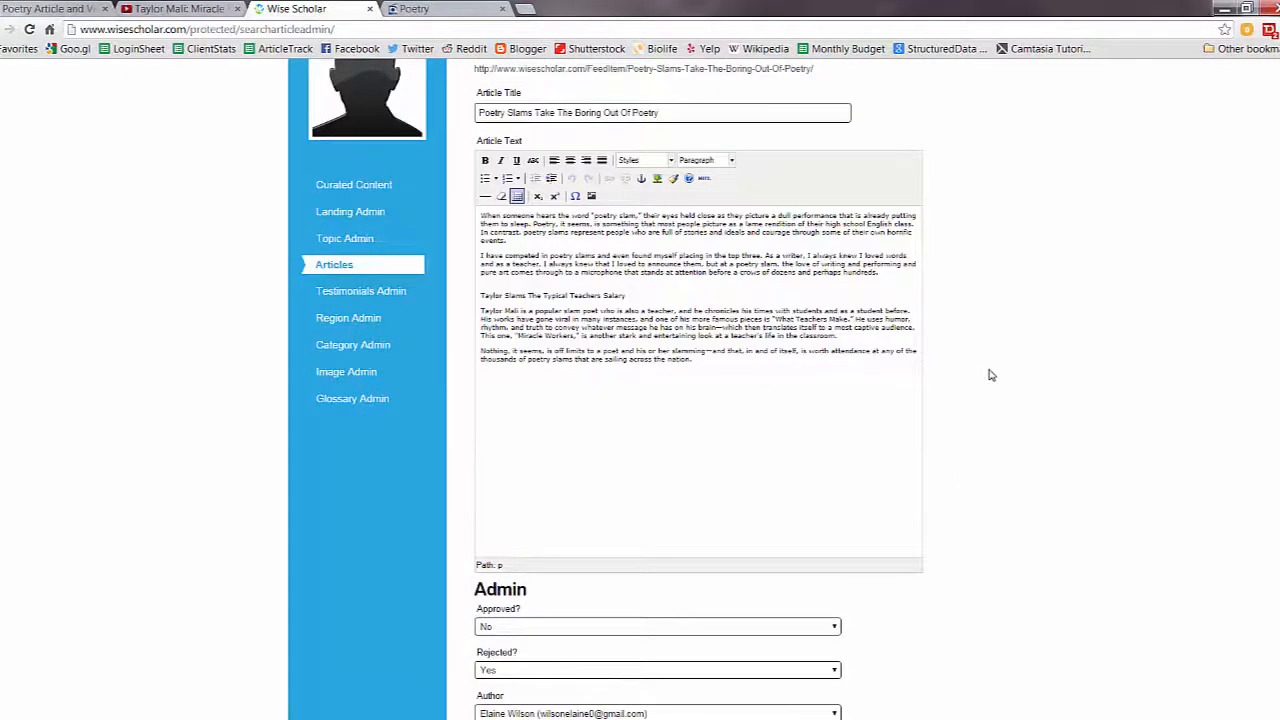
scroll(988, 376, up, 2)
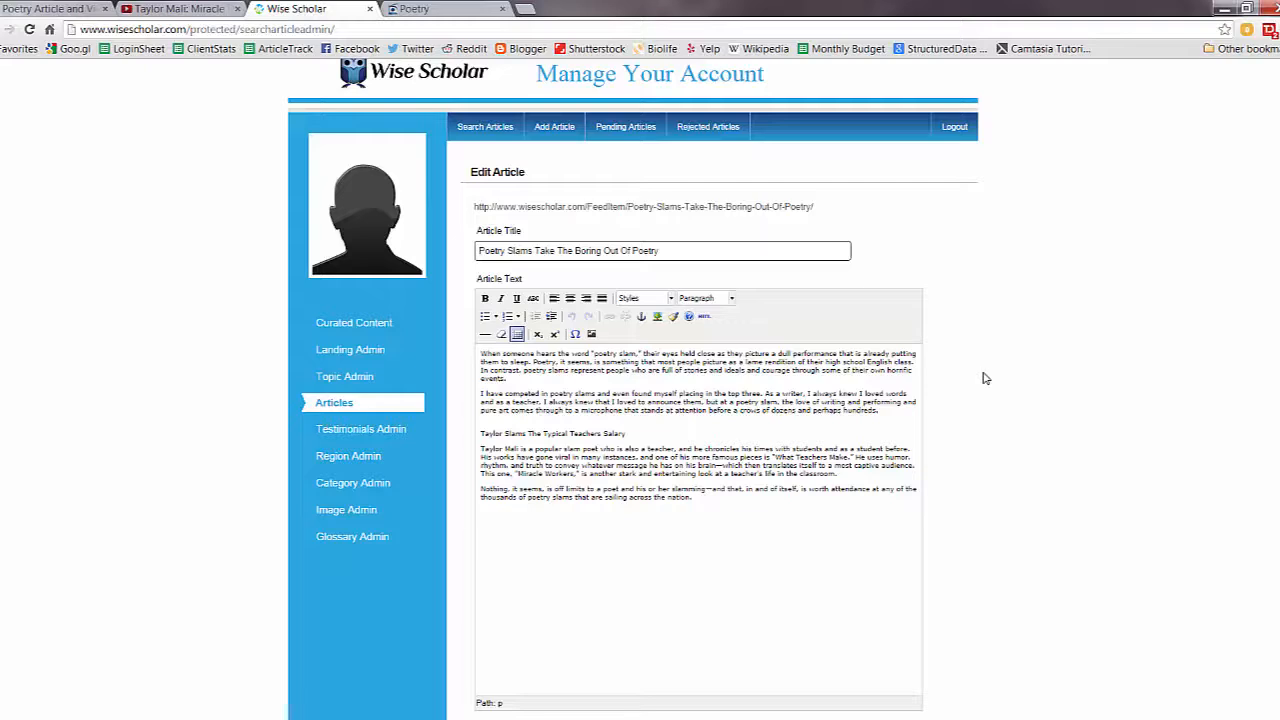